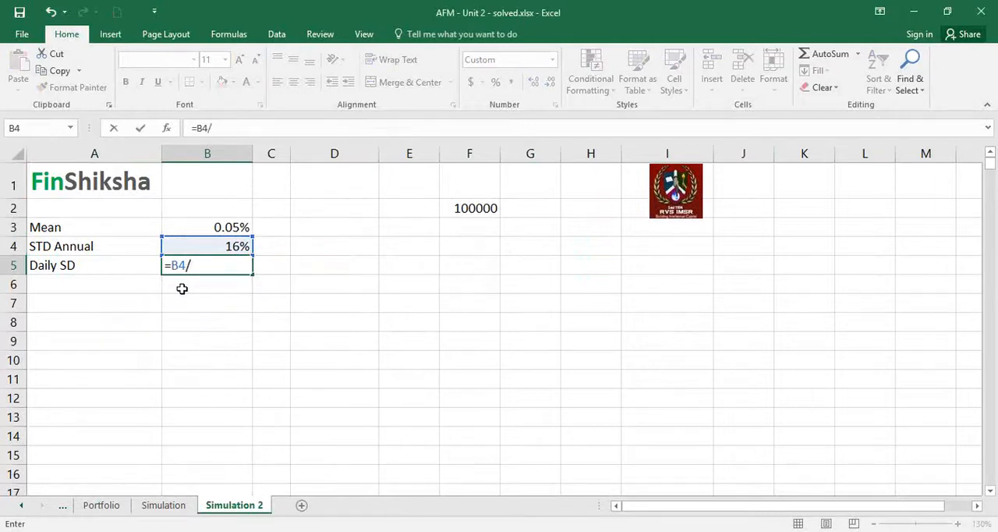
Complete the Daily SD formula in B5 as =B4/SQRT(250) and show it as a percentage with two decimals.
type("sqrt(250")
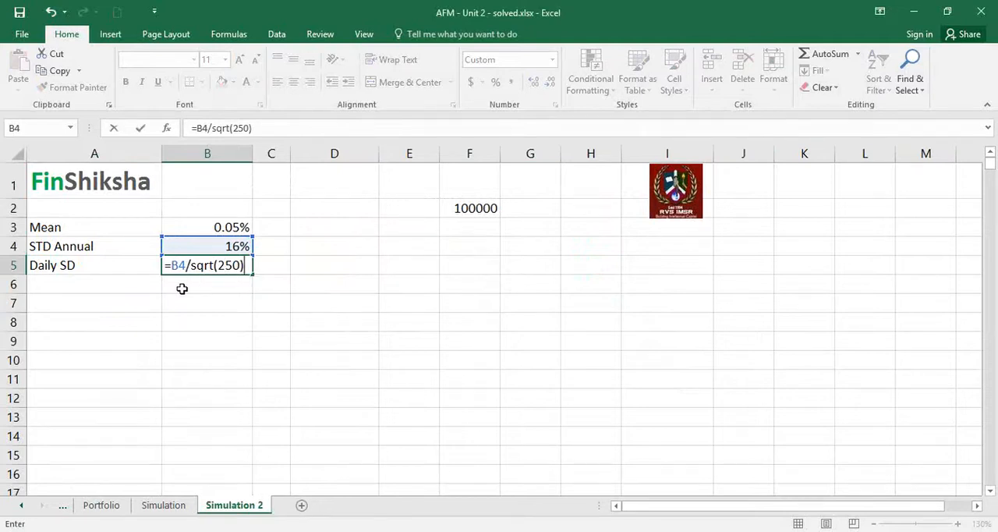
key("Return")
key("Up")
left_click(495, 82)
left_click(533, 82)
left_click(534, 82)
Enter the numbers 1, 2 and 3 in cells E3 to E5.
left_click(452, 258)
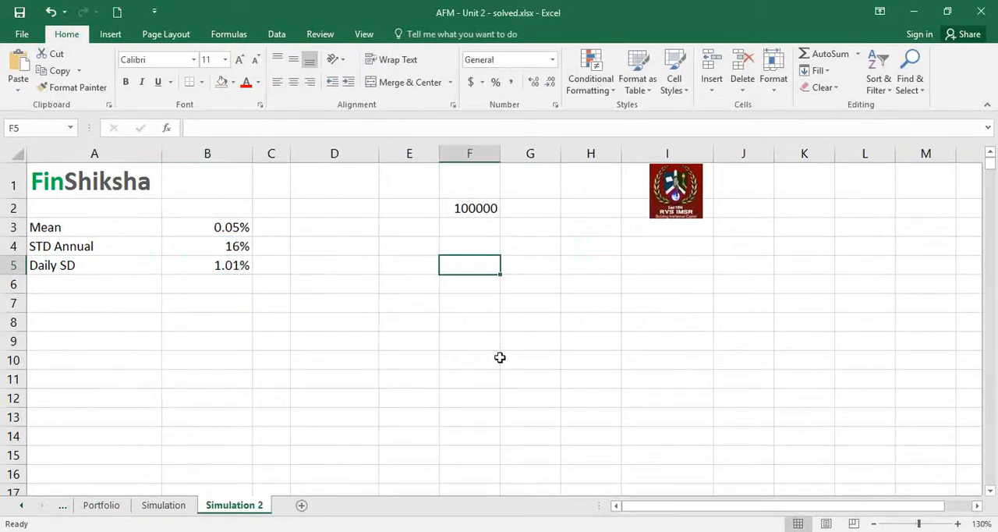
key("Up")
key("Up")
key("Left")
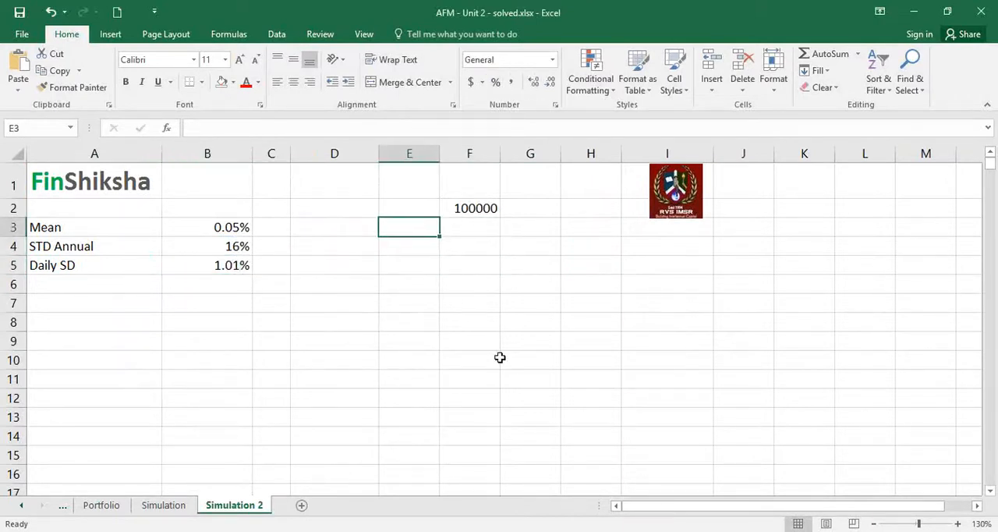
type("1")
key("Return")
type("2")
key("Return")
type("3")
key("Return")
Extend the number series in E3:E5 down to 30 in cell E32.
key("Up")
key("Up")
key("Up")
key("Down")
key("Up")
key("shift+Down")
key("shift+Down")
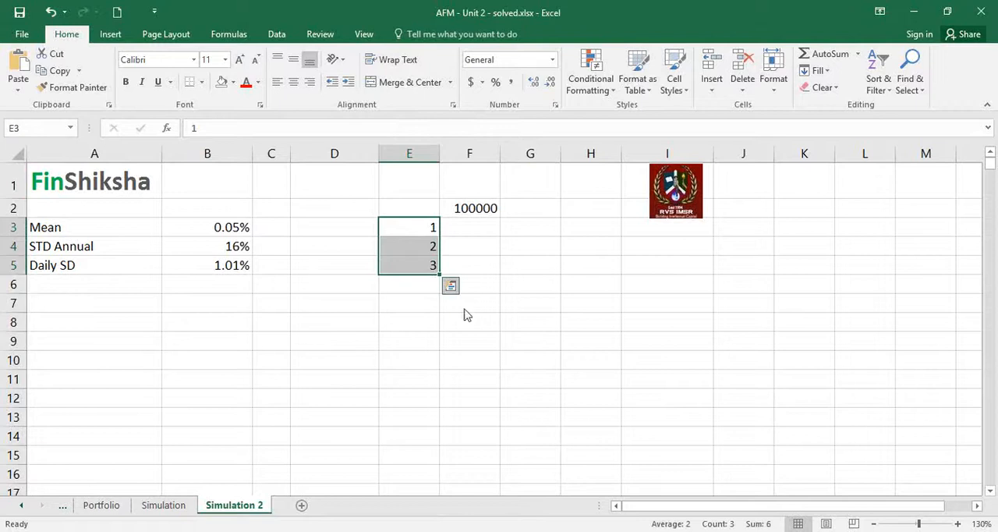
left_click_drag(440, 274, 416, 481)
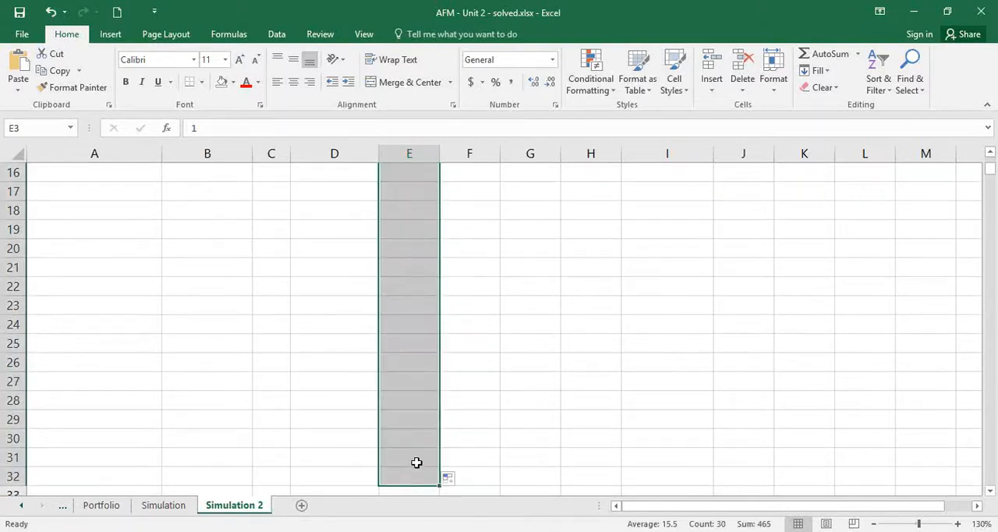
left_click(415, 462)
key("ctrl+Up")
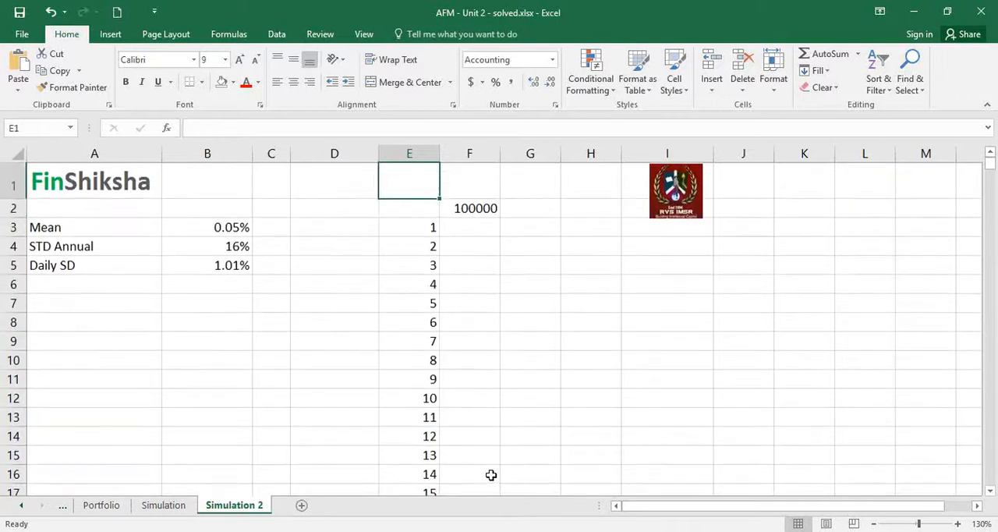
key("Right")
key("Right")
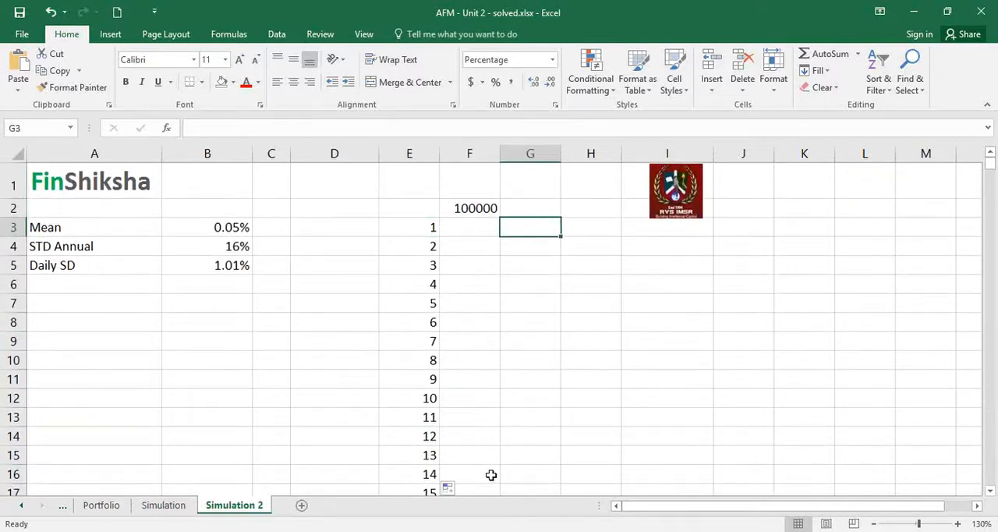
key("Left")
key("Up")
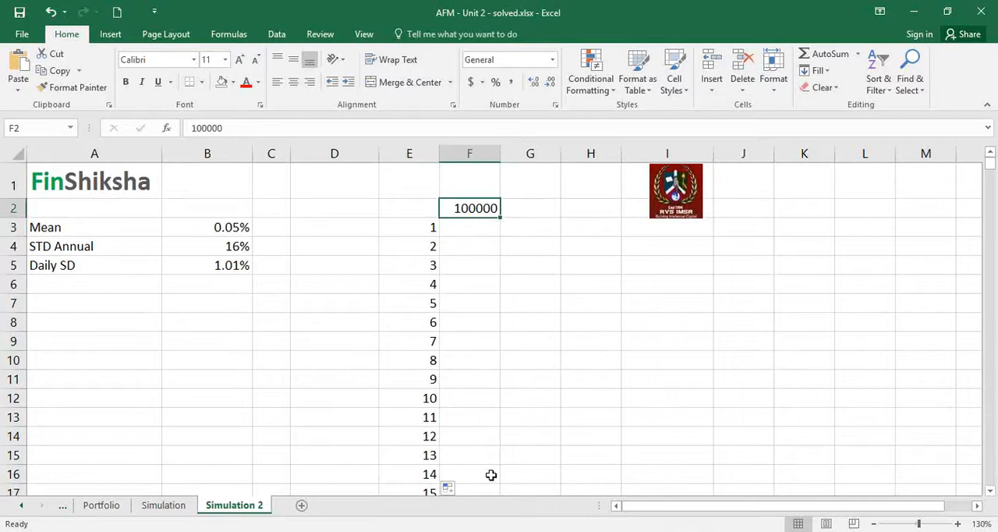
key("Down")
key("Right")
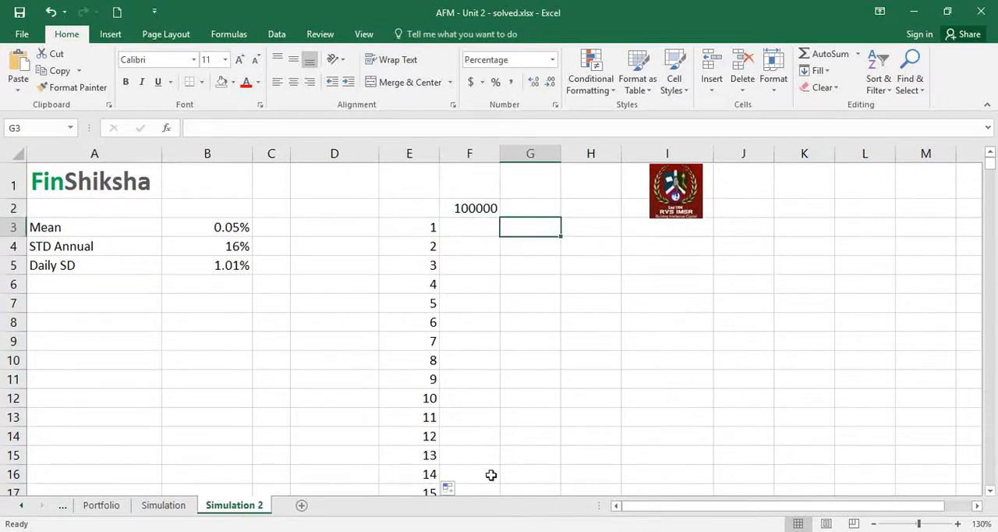
type("=norm")
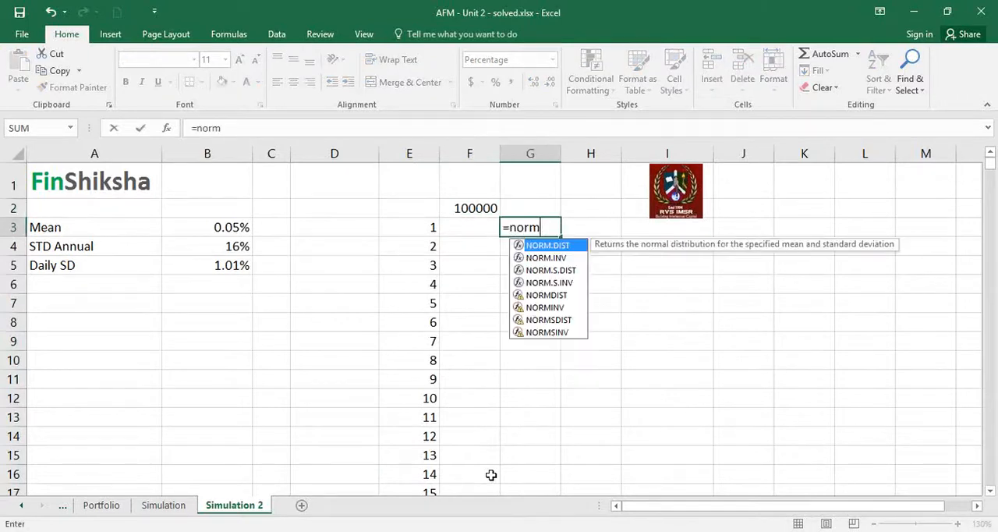
key("Tab")
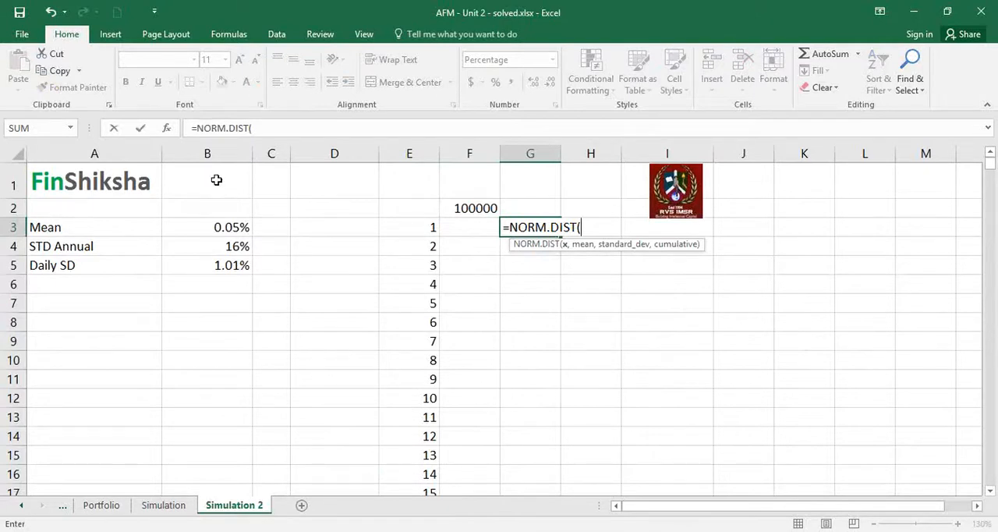
left_click(166, 127)
type("rand()")
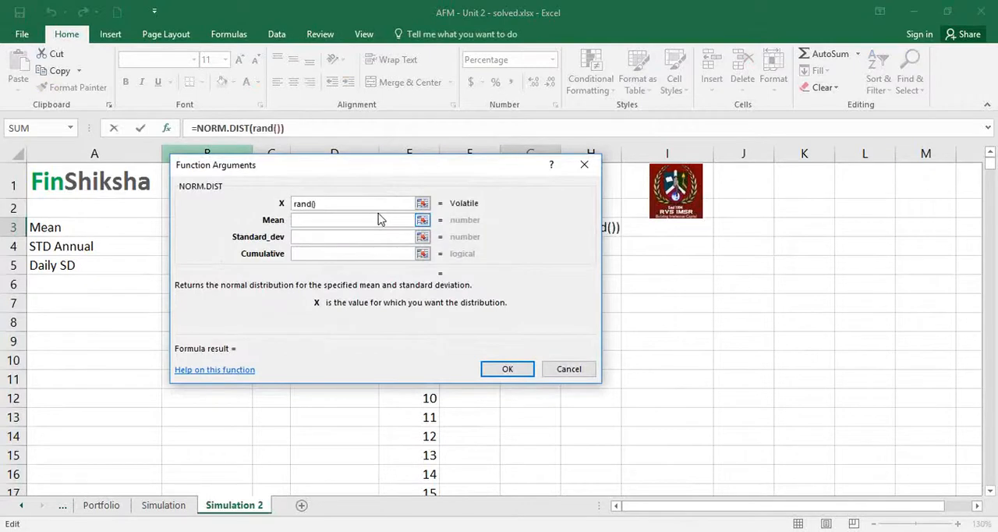
key("Escape")
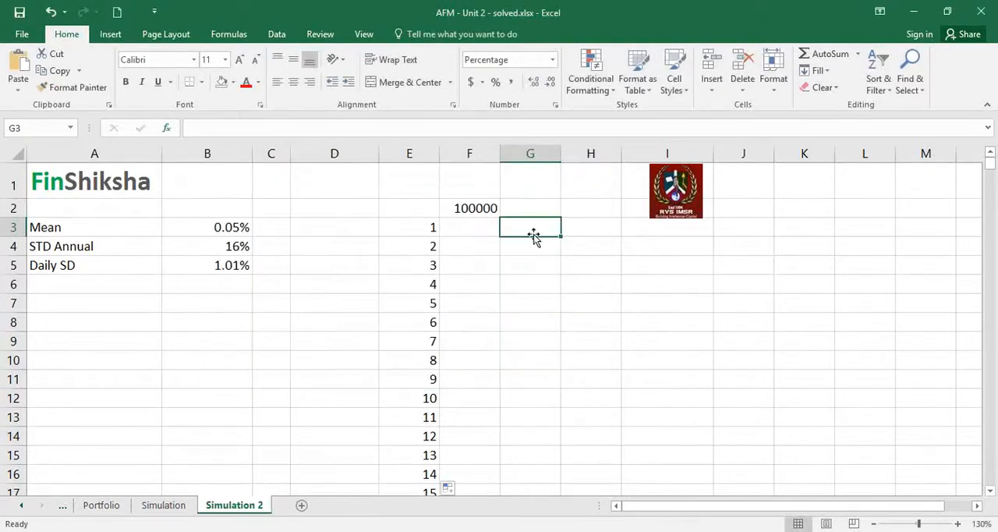
Start a NORM.INV formula in G3 with RAND() as its probability argument.
type("=norm")
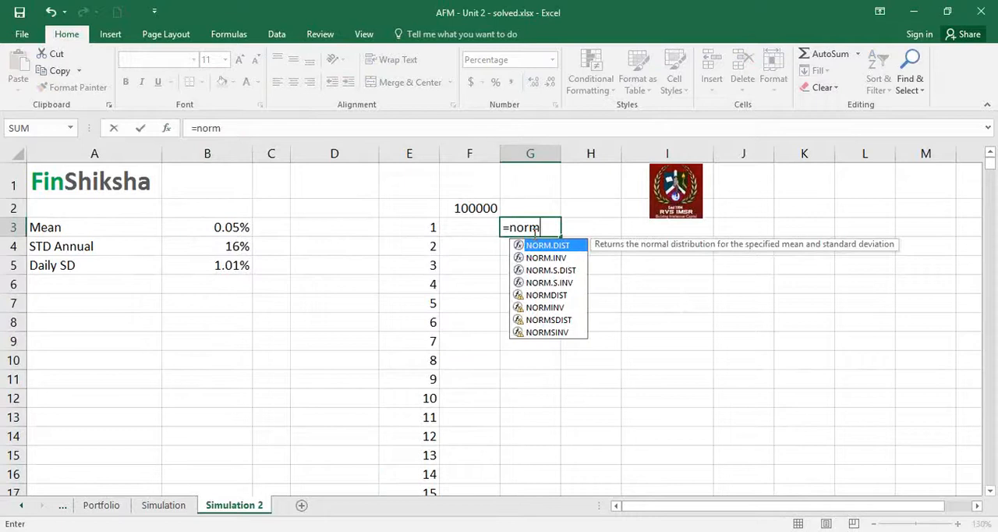
key("Down")
key("Tab")
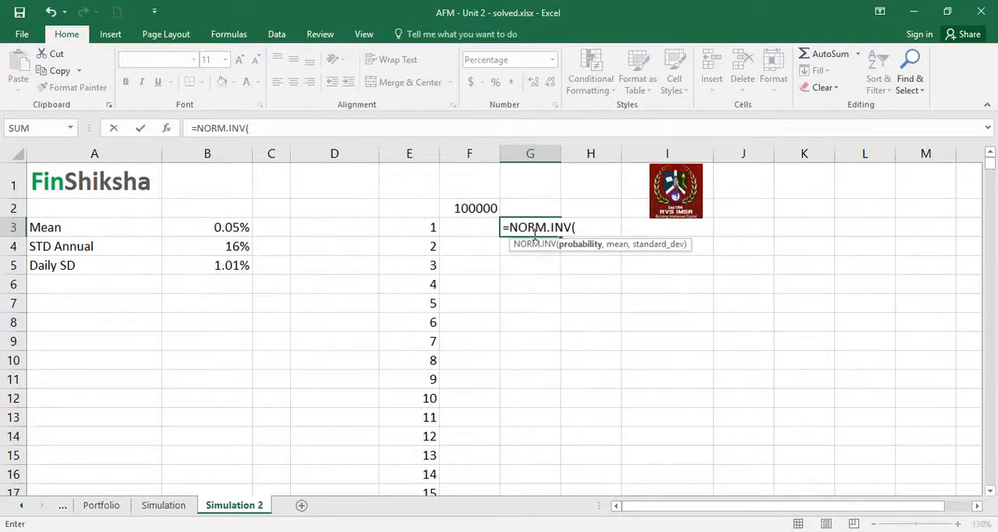
left_click(167, 128)
type("rand()")
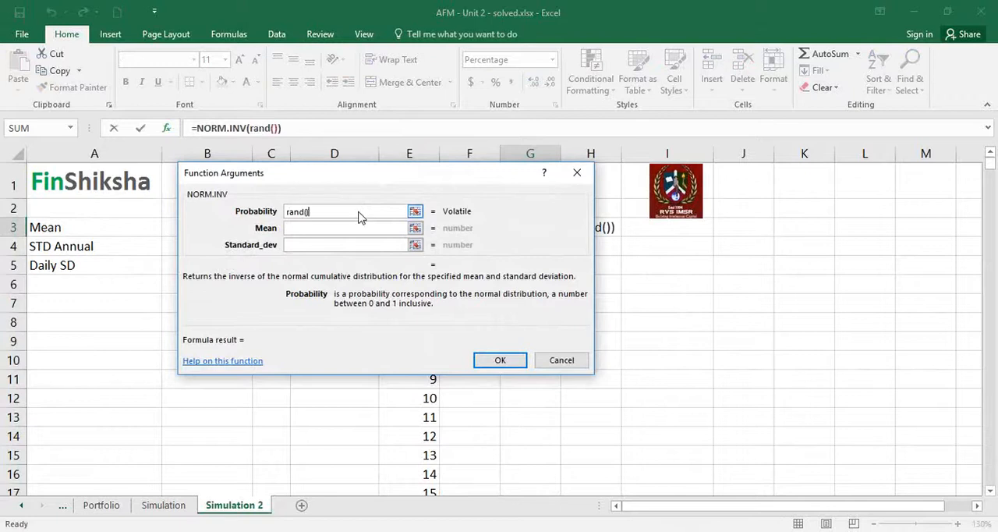
Use B3 as the mean and B5 as the standard deviation, and show the G3 percentage with two decimals.
key("Tab")
left_click_drag(190, 183, 232, 178)
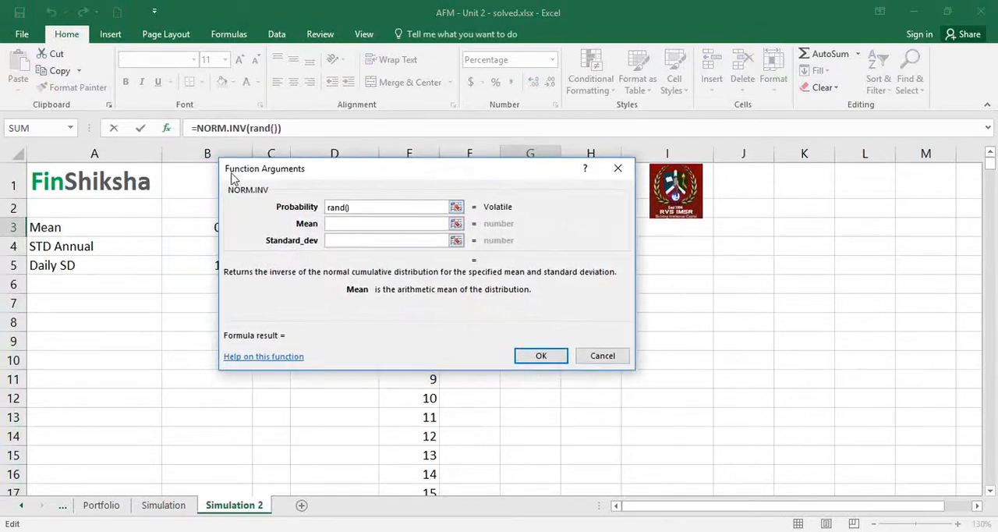
left_click(196, 225)
key("Tab")
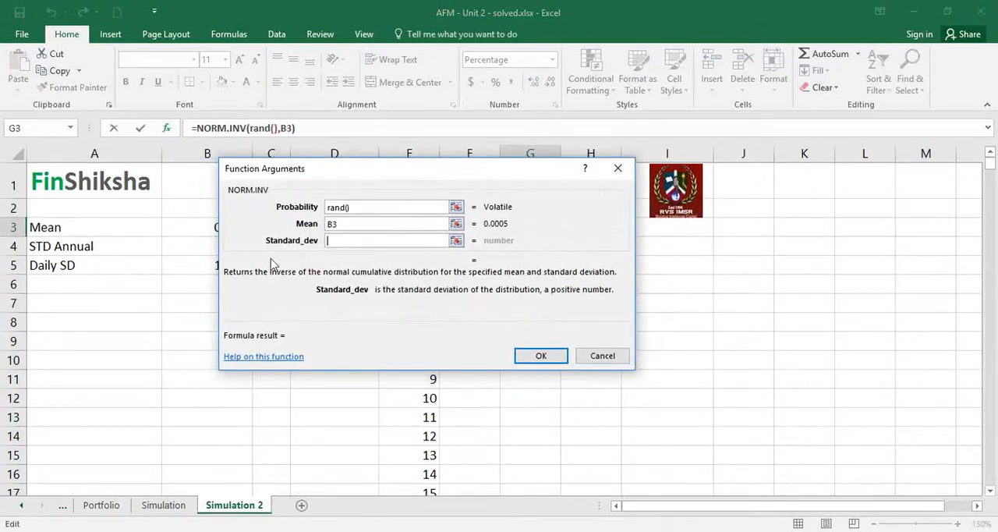
left_click(218, 265)
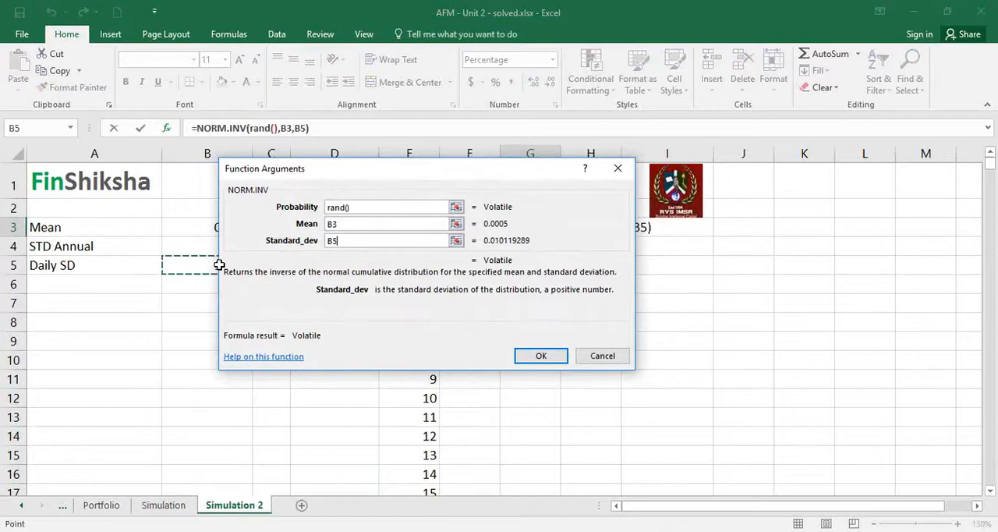
left_click(521, 352)
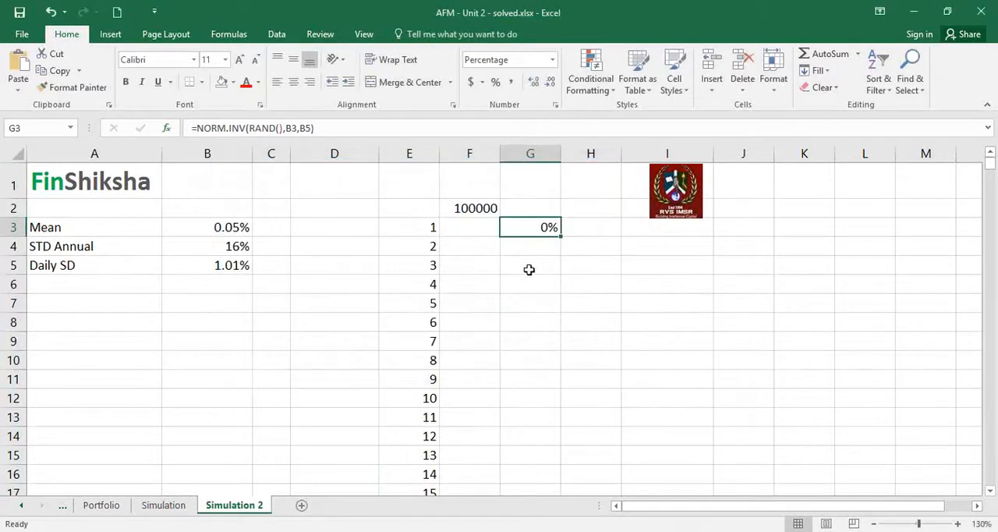
left_click(533, 81)
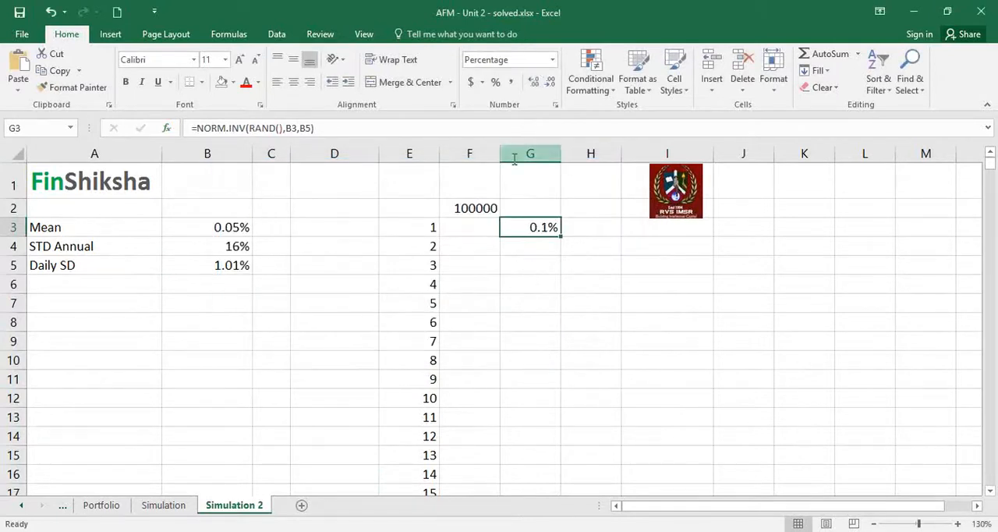
left_click(531, 80)
Enter the formula =F2*(1+G3) in F3 to grow the starting amount by the simulated return.
left_click(481, 221)
type("=")
key("Up")
type("*")
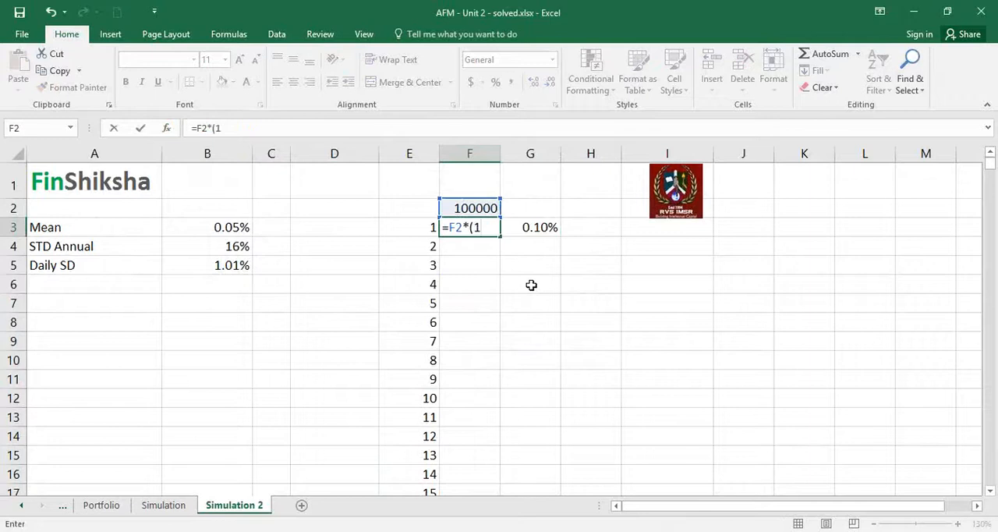
type("(1+")
key("Right")
type(")")
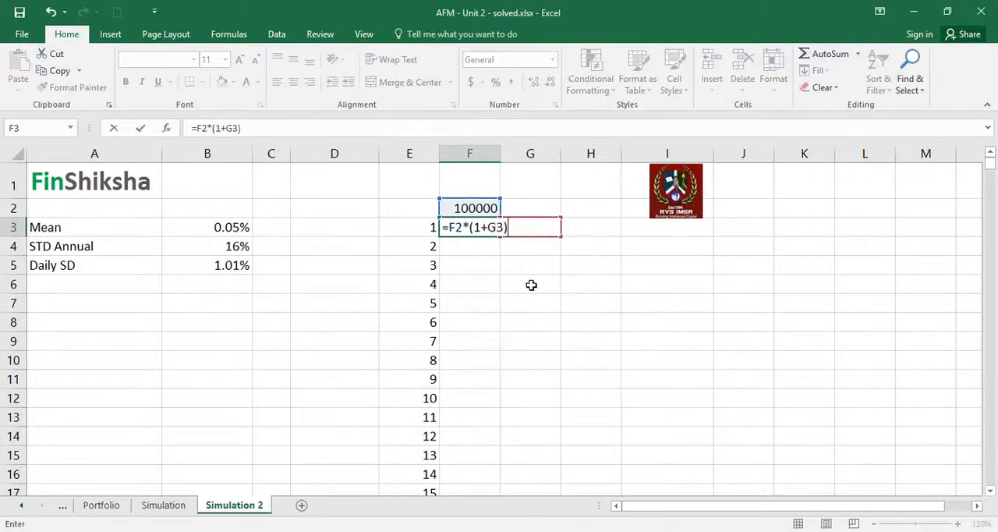
key("Return")
key("Up")
key("Right")
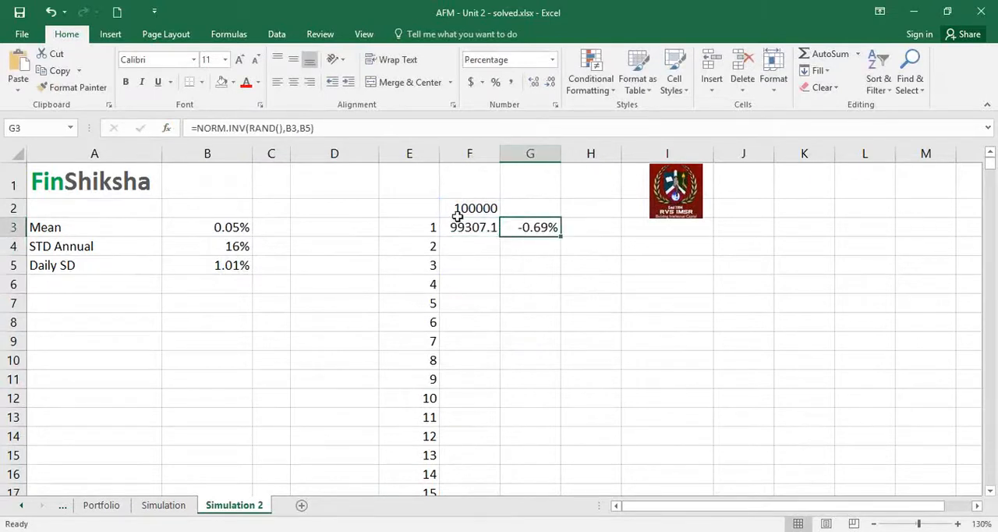
Format F2:F3 in comma style without decimals and copy the F3:G3 formulas down to row 9.
left_click_drag(460, 212, 463, 225)
left_click(511, 82)
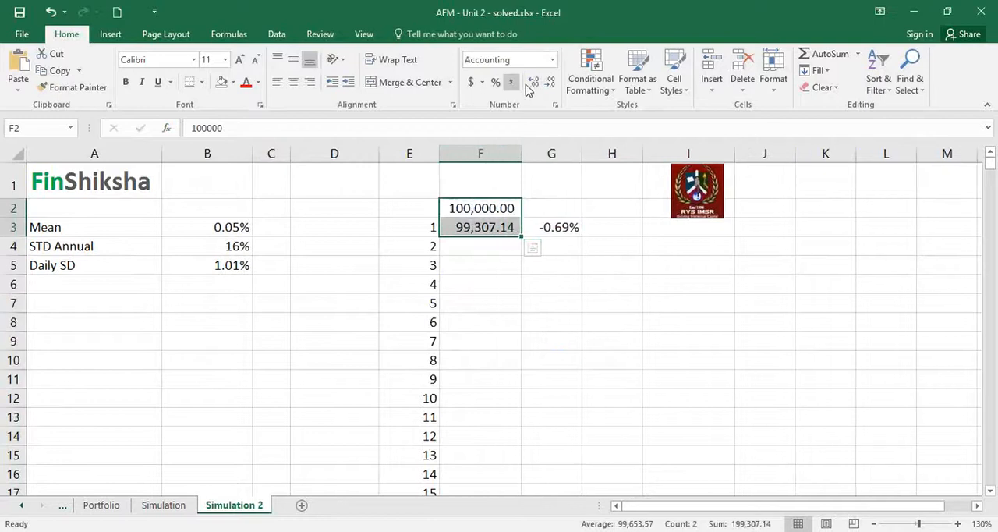
left_click(550, 82)
left_click(550, 82)
left_click_drag(507, 228, 582, 355)
left_click(514, 228)
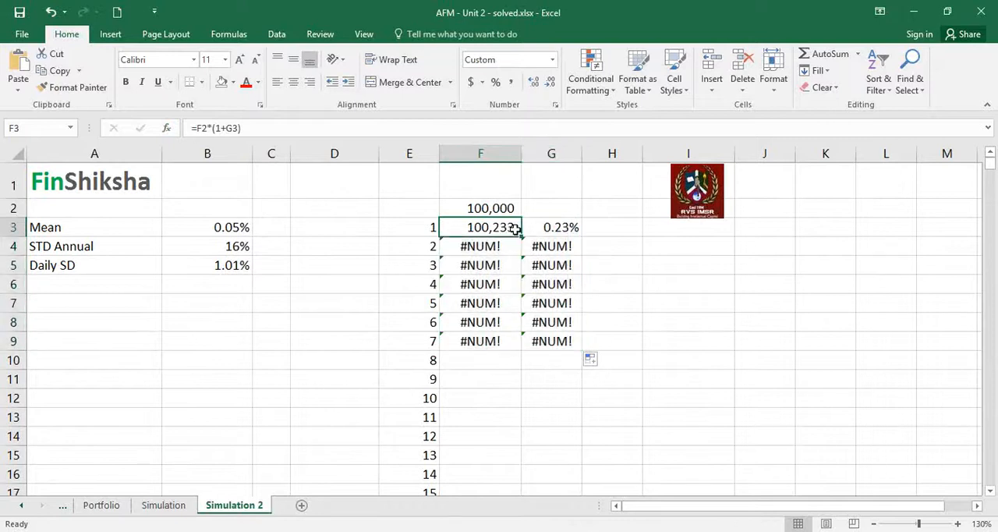
Make the B3 and B5 references in G3's formula absolute and copy it down to G9.
left_click(548, 230)
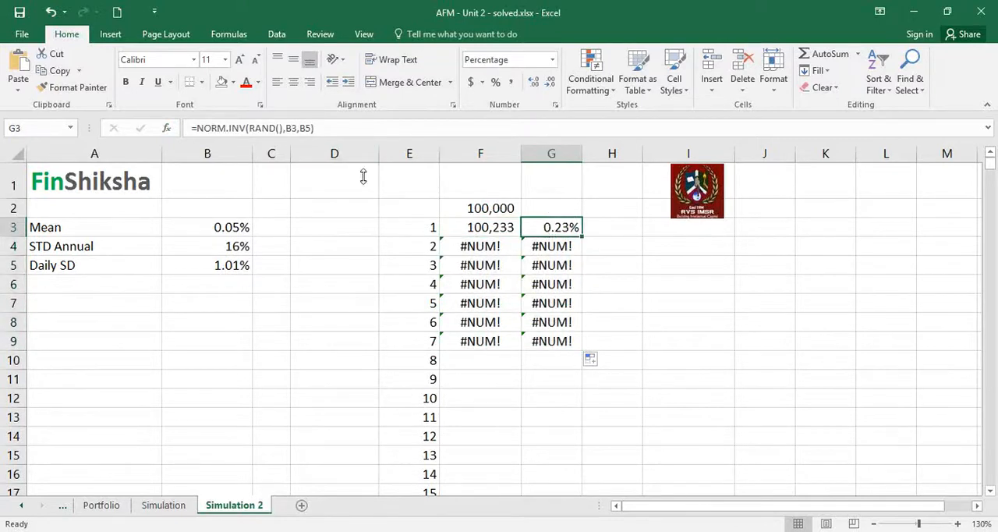
left_click(302, 128)
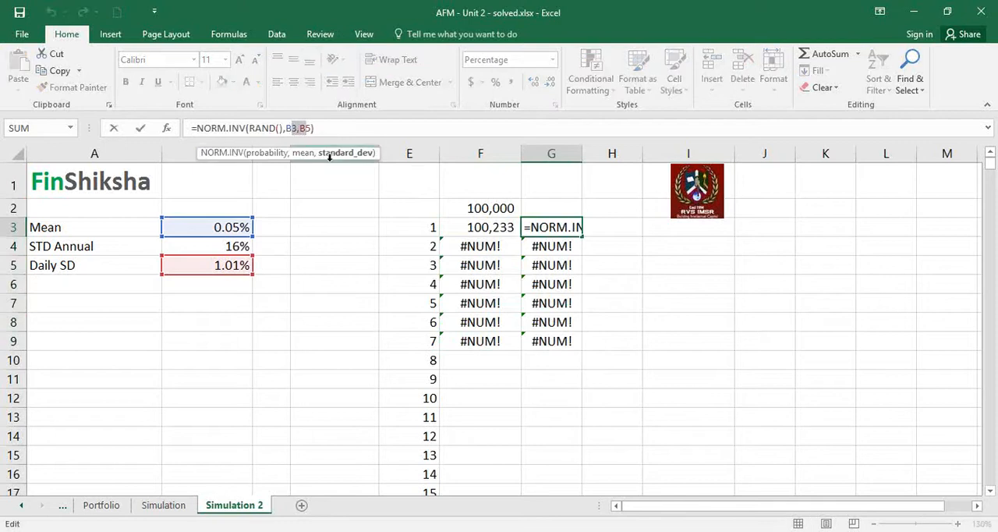
key("F4")
key("Return")
key("Up")
left_click_drag(584, 234, 578, 345)
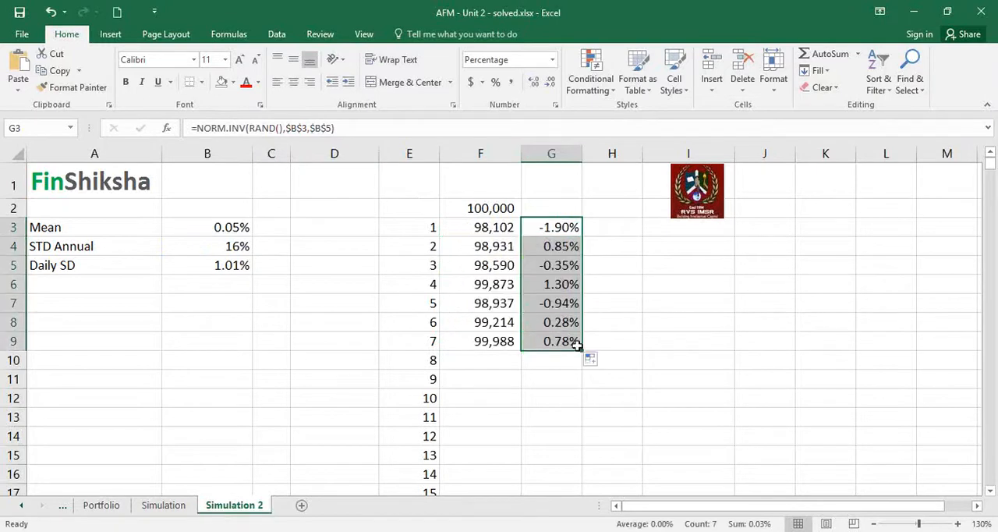
Extend the F9:G9 formulas down to row 32, alongside the end of the number series.
left_click_drag(506, 344, 550, 339)
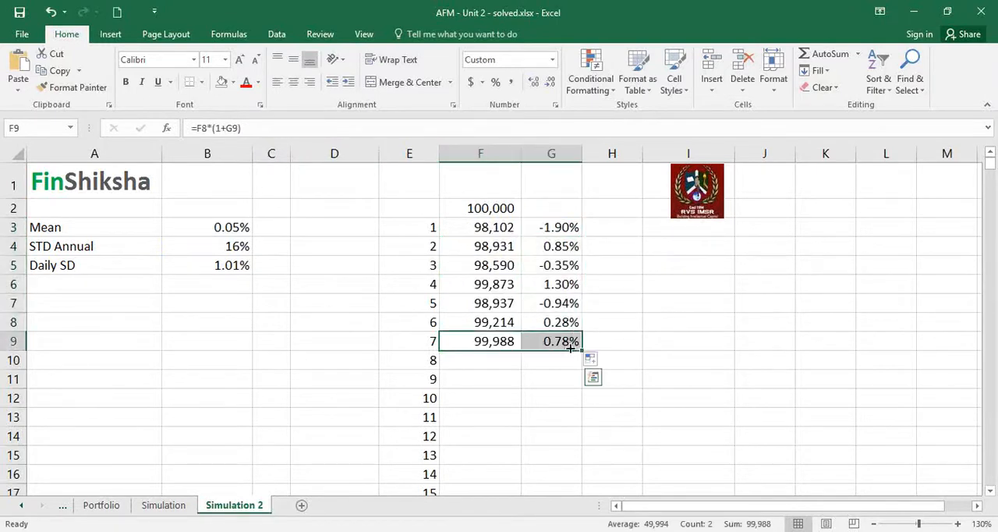
double_click(571, 349)
left_click(564, 358)
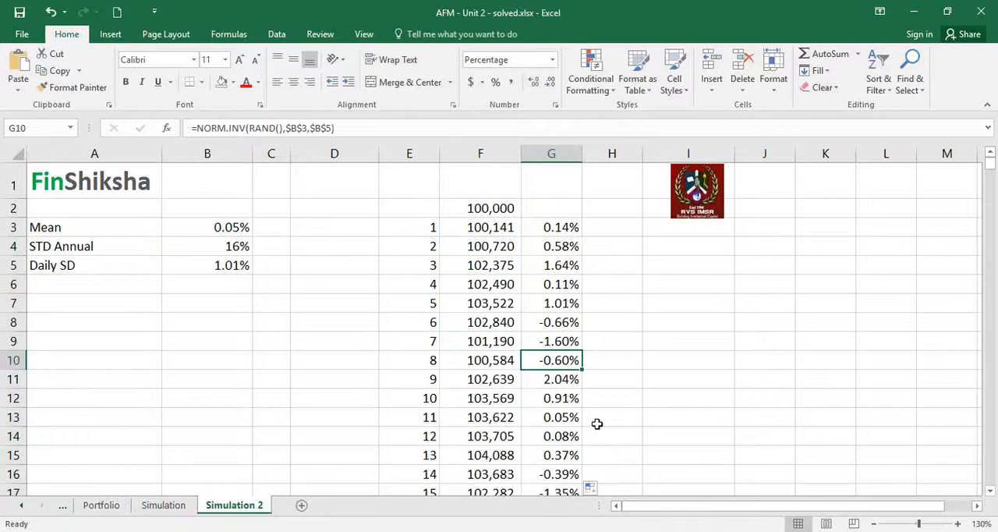
Check the value formula in F10 and review the simulated values and returns in columns F and G down to row 32.
key("Left")
key("F2")
key("Escape")
key("Up")
key("Up")
key("Up")
key("Up")
key("Up")
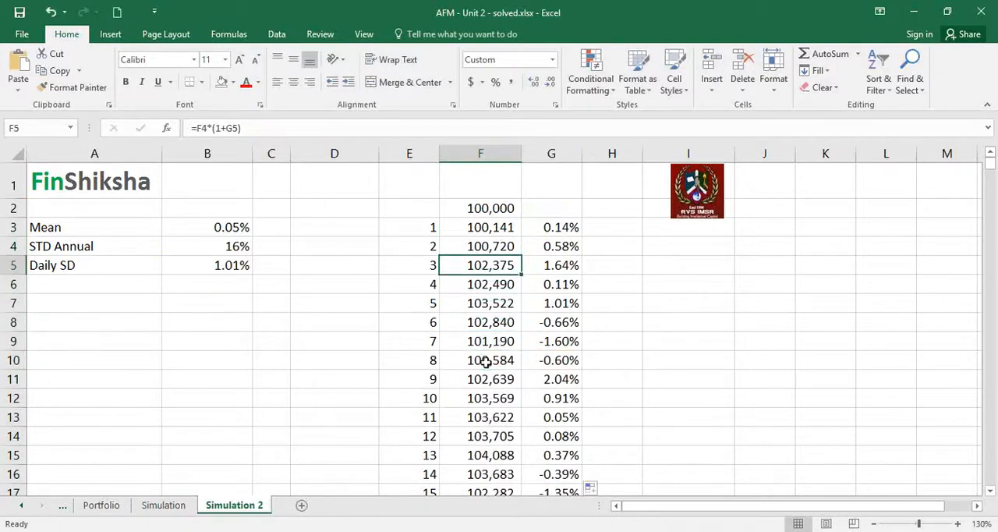
left_click(548, 211)
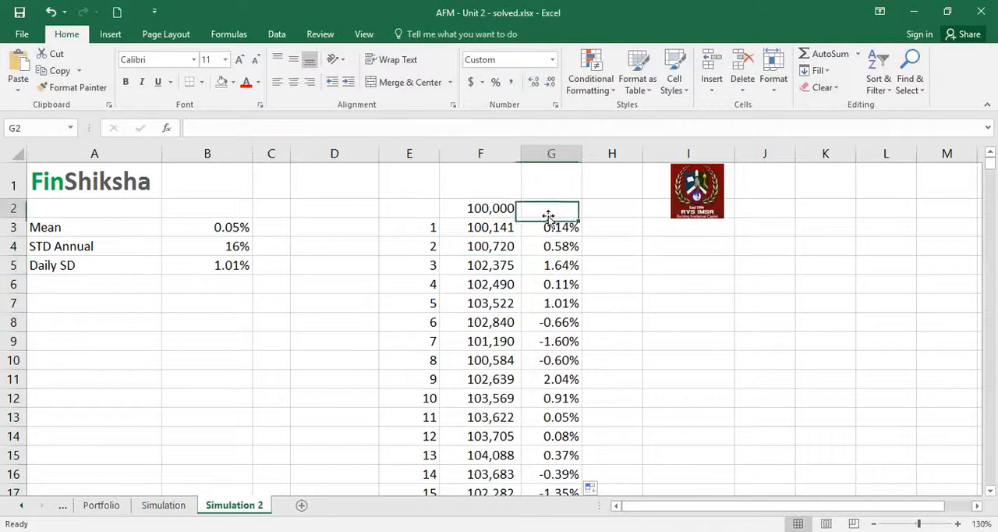
left_click(552, 227)
key("ctrl+Down")
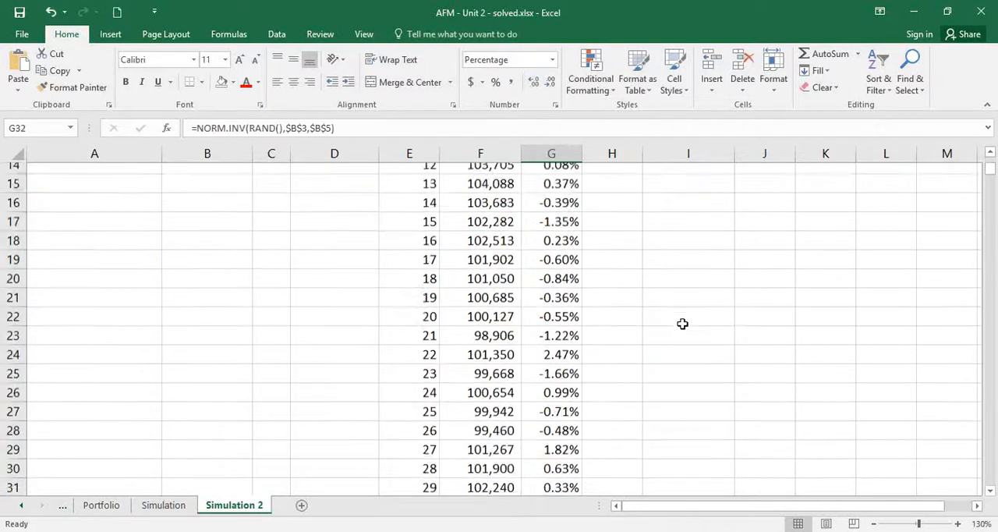
key("ctrl+Up")
key("ctrl+Up")
key("Down")
key("Down")
key("Down")
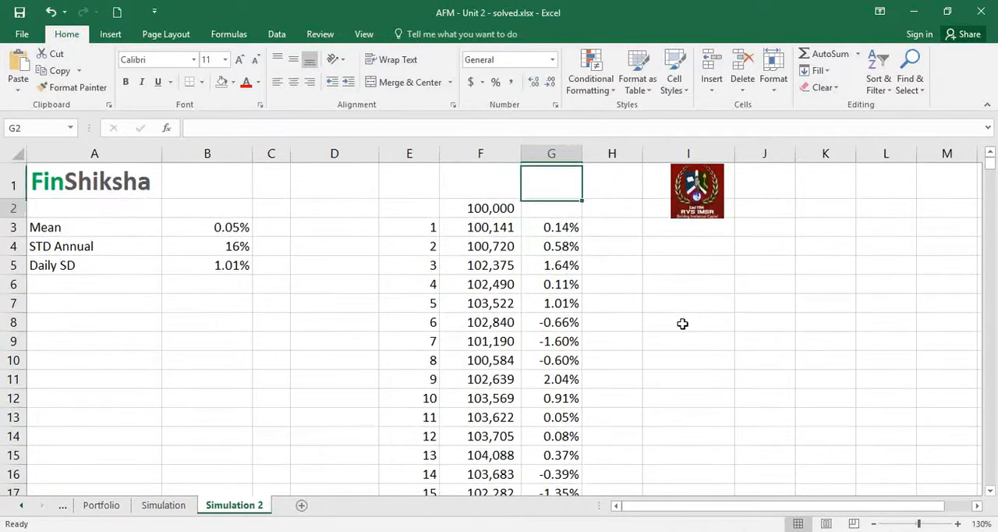
Recalculate the sheet repeatedly and watch how the day-30 portfolio value in F32 varies between simulations.
key("Left")
key("ctrl+Down")
key("Down")
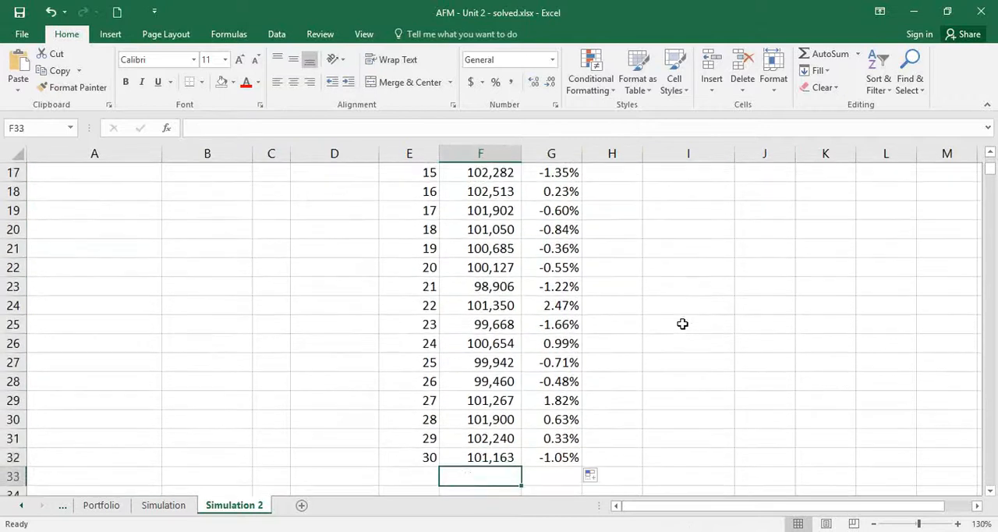
key("Up")
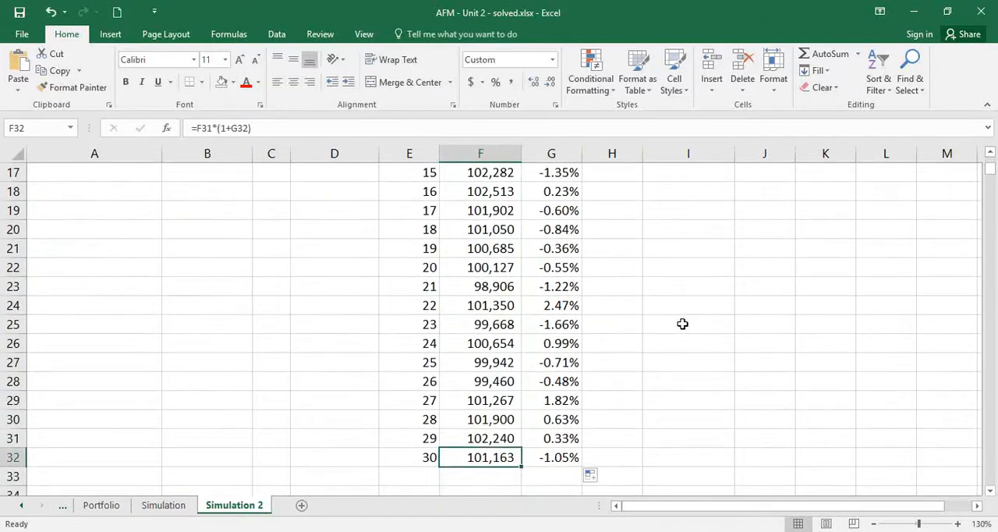
key("F9")
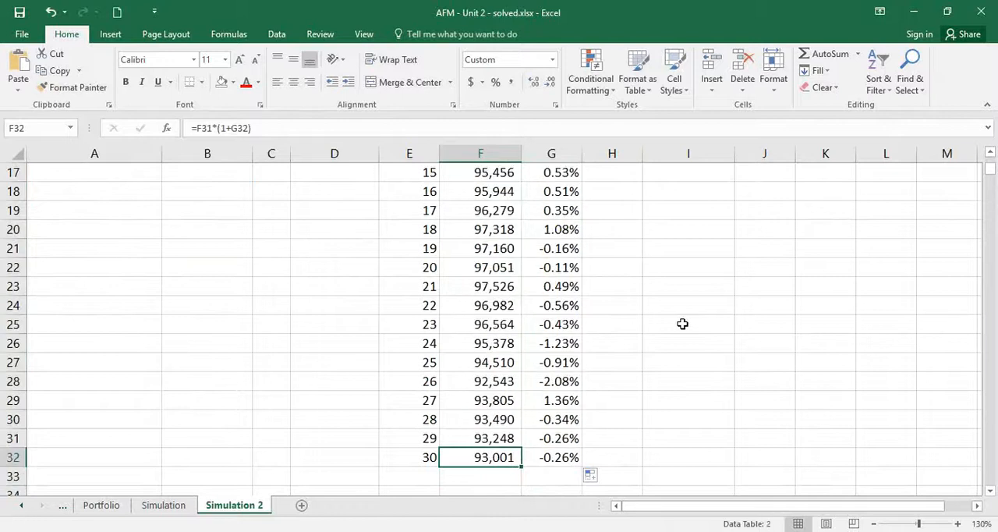
key("F9")
key("F9")
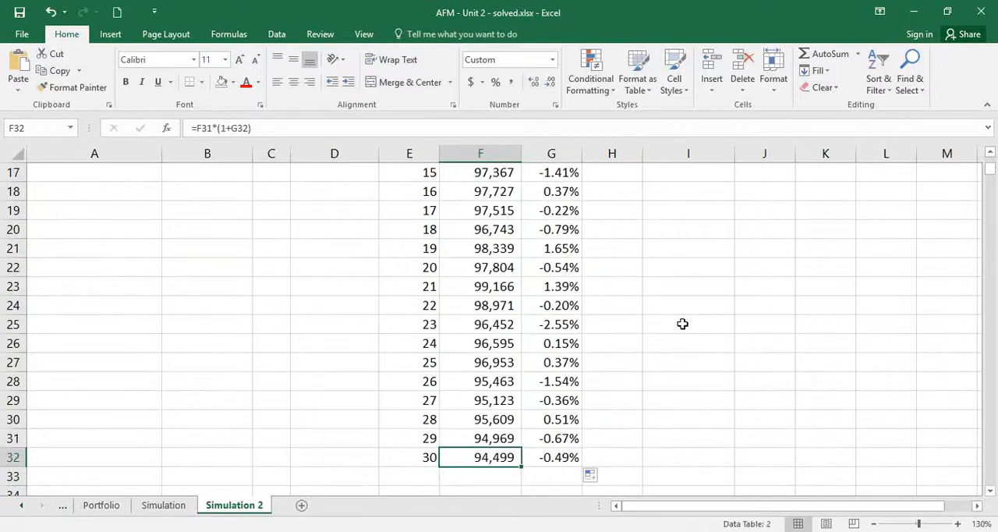
key("F9")
key("F9")
key("F9")
key("F9")
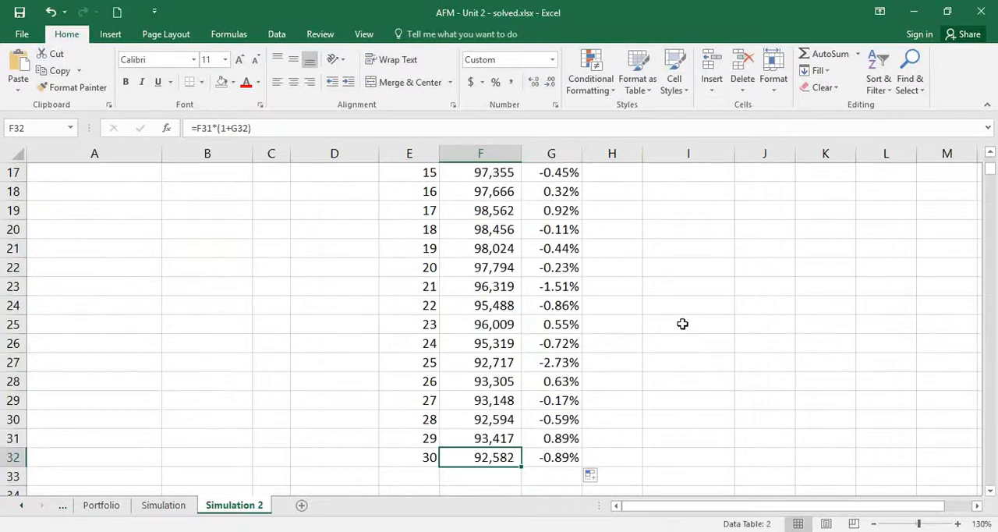
key("F9")
key("F9")
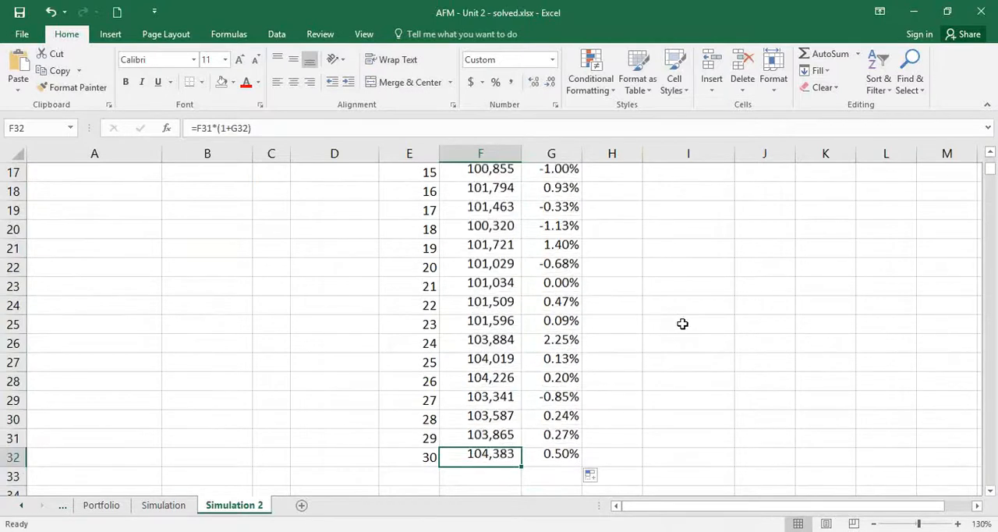
Freeze the panes above row 3, keeping rows 1 and 2 fixed.
key("Left")
key("Left")
key("Left")
key("Left")
key("Left")
key("Up")
key("Up")
key("Up")
key("Up")
key("Up")
key("Up")
key("Up")
key("Up")
key("Up")
key("Up")
key("Up")
key("Up")
key("Up")
key("Up")
key("Up")
key("Up")
key("Up")
key("Up")
key("Up")
key("Up")
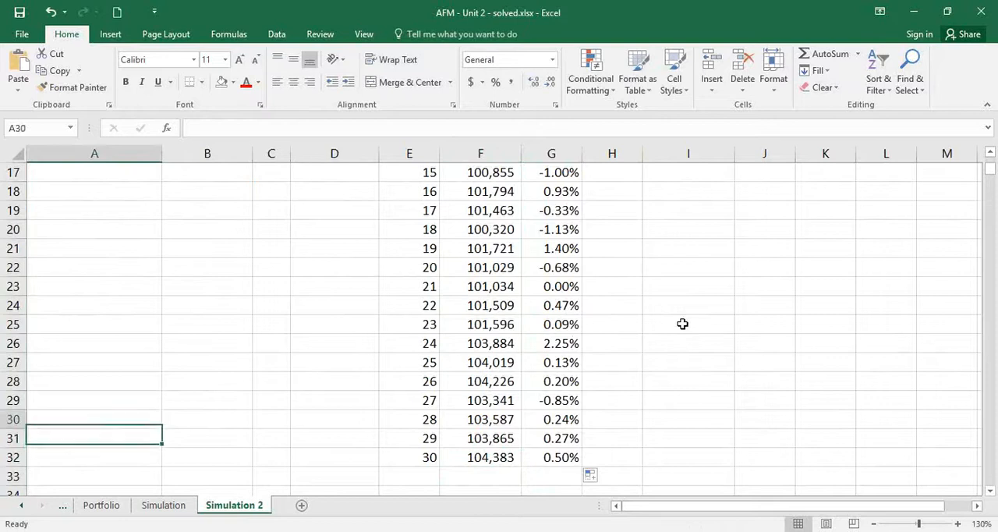
key("Up")
key("Up")
key("Down")
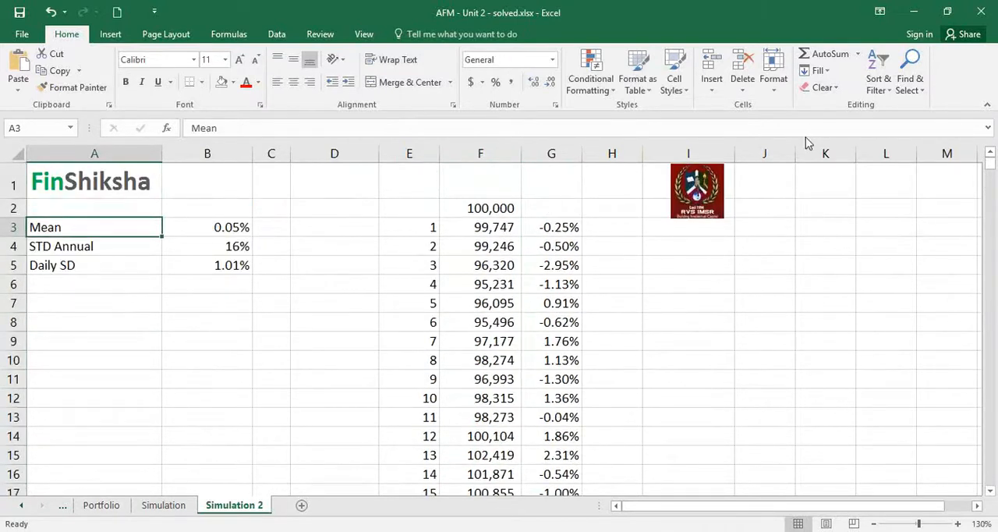
key("alt+w")
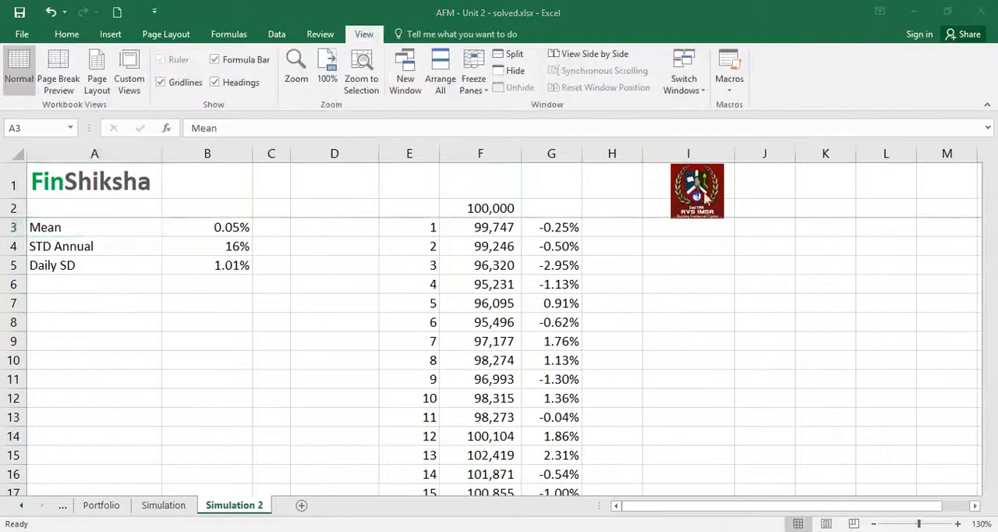
Enter the trial numbers 1, 2 and 3 in cells A10 to A12.
left_click(171, 348)
key("Left")
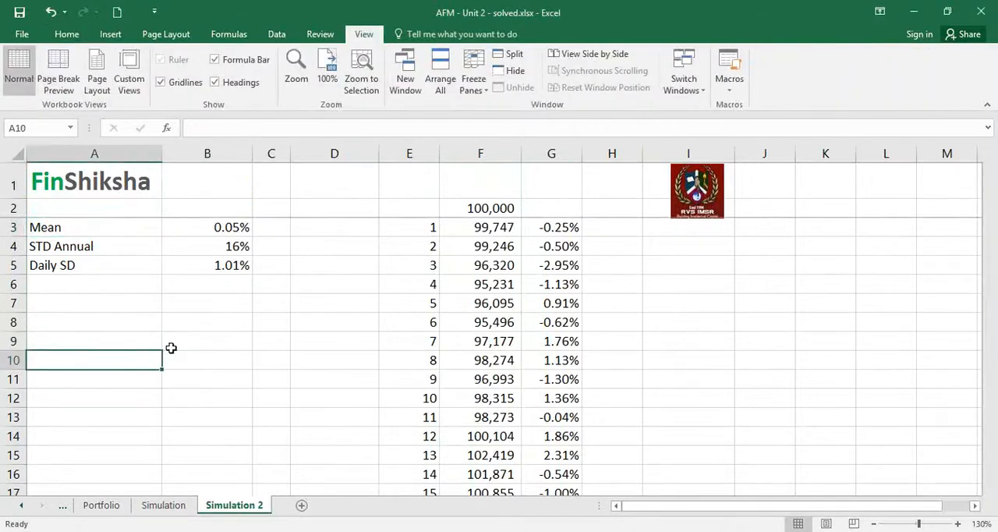
key("Down")
type("1")
key("Return")
type("2")
key("Return")
type("3")
key("ctrl+Return")
Extend the A10:A12 number series down to 1000 in cell A1009.
key("Up")
key("Up")
key("shift+Down")
key("shift+Down")
left_click_drag(159, 412, 162, 446)
left_click_drag(161, 506, 150, 431)
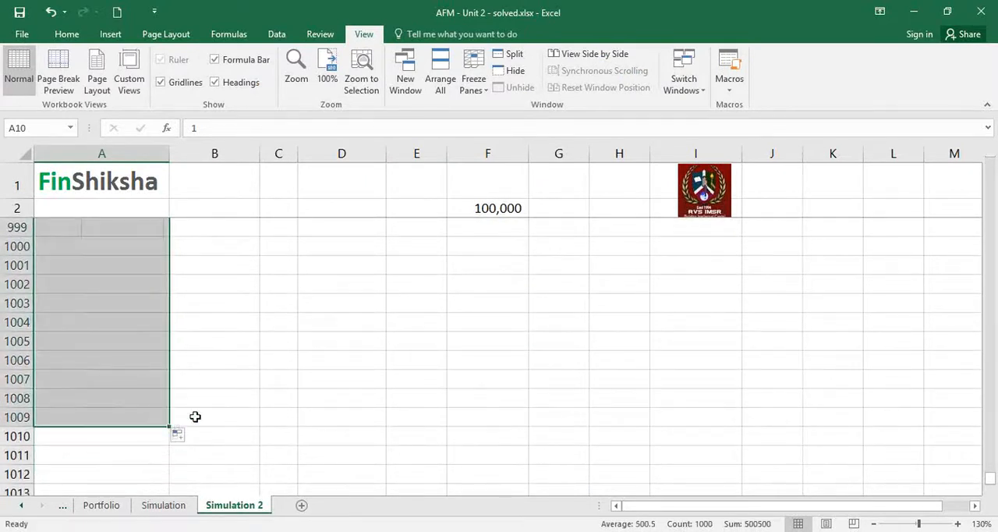
Link B9 to the final simulated portfolio value with the formula =F32.
left_click(195, 417)
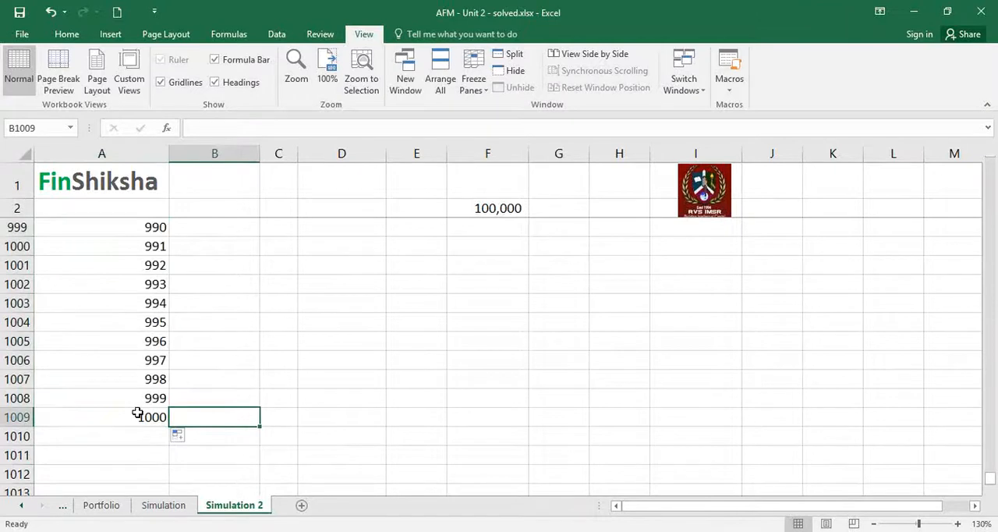
key("ctrl+Up")
key("Down")
key("Down")
key("Down")
key("Down")
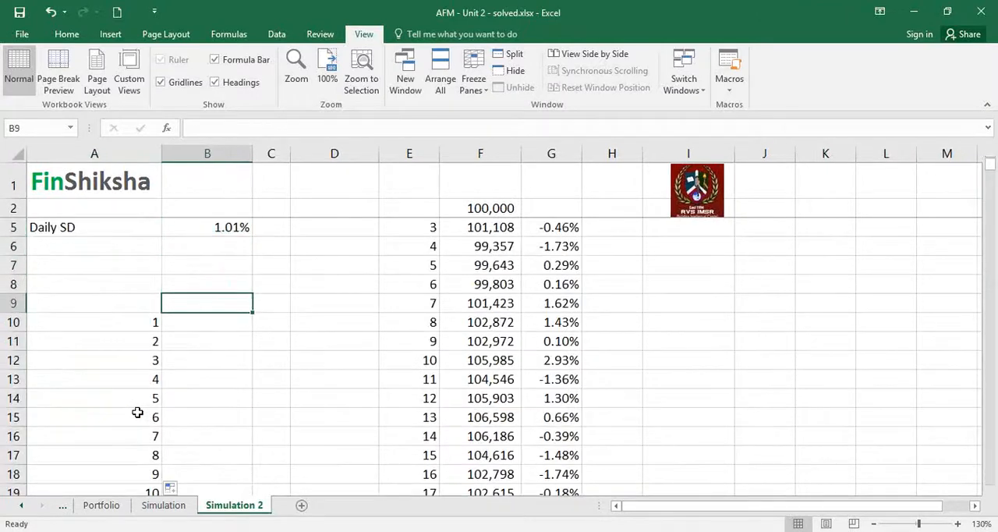
type("=")
key("Right")
key("Right")
key("Right")
key("Right")
key("Down")
key("Down")
key("Down")
key("Down")
key("Down")
key("Down")
key("Down")
key("Down")
key("Down")
key("Down")
key("Down")
key("Down")
key("Down")
key("Down")
key("Down")
key("Down")
key("Down")
key("Down")
key("Down")
key("Down")
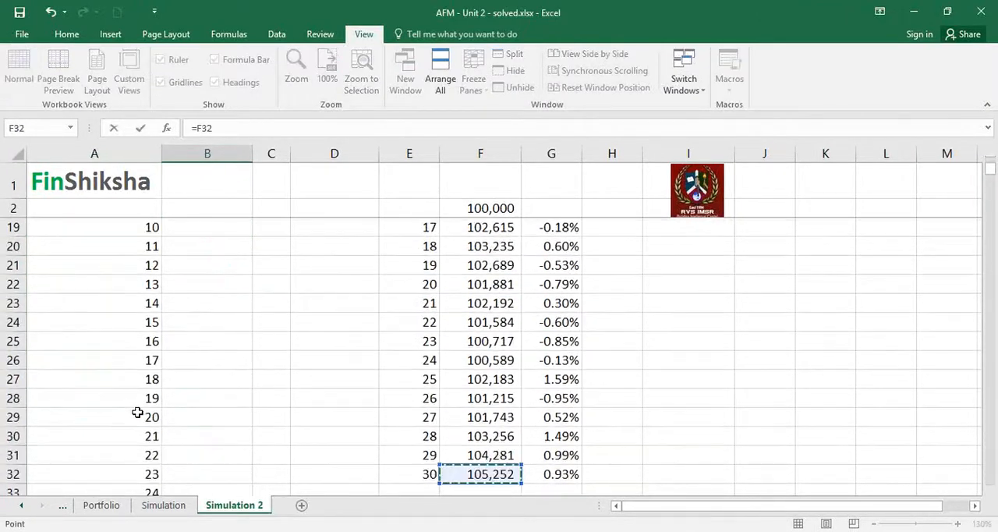
key("Return")
Create a what-if data table over A9:B1009 using the empty cell C8 as the column input cell.
key("Up")
key("Up")
key("Down")
key("Down")
key("Left")
key("Up")
key("shift+Right")
key("ctrl+shift+Down")
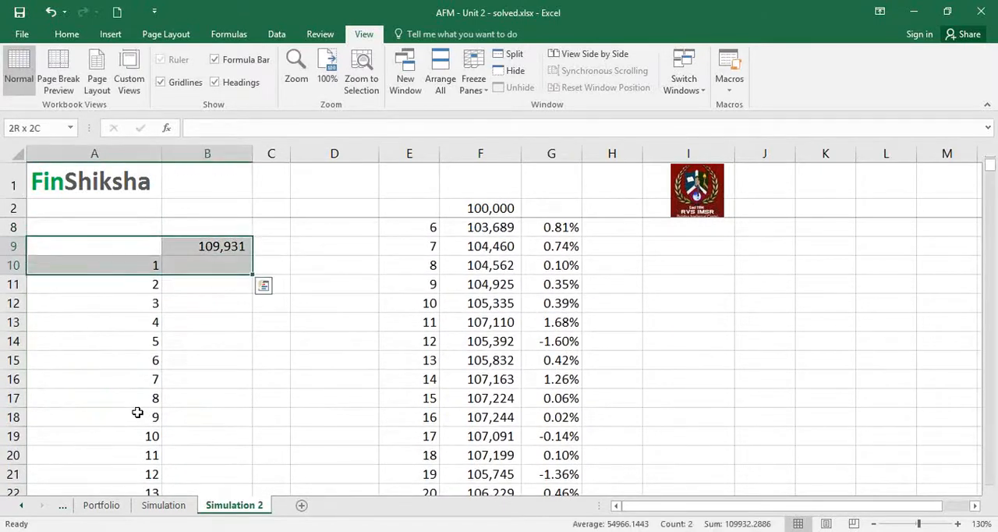
key("ctrl+shift+Down")
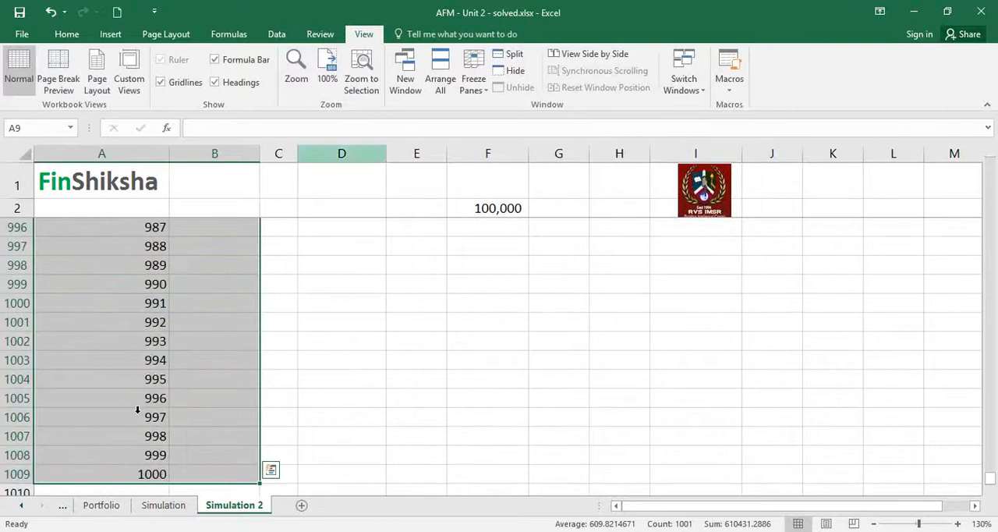
left_click(278, 36)
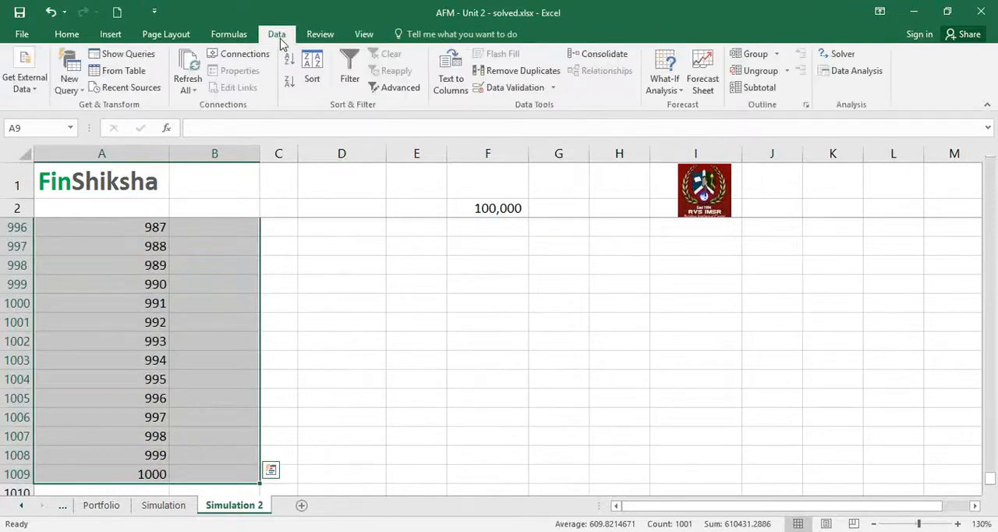
left_click(663, 91)
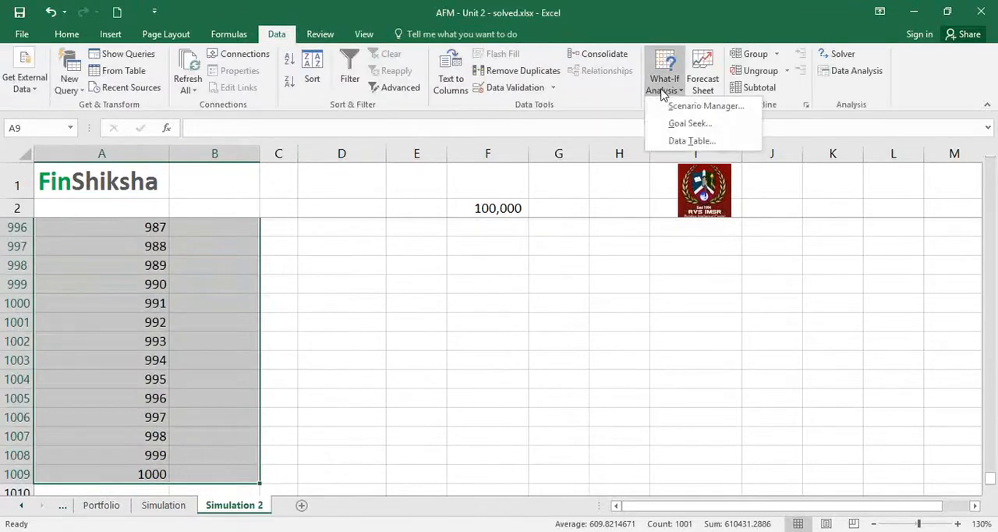
left_click(675, 141)
left_click(429, 270)
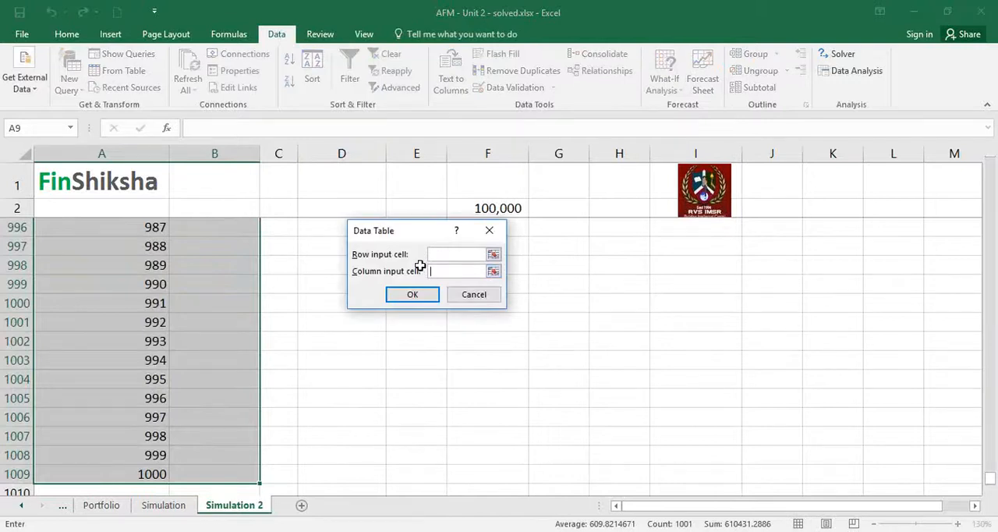
left_click(310, 282)
left_click(214, 283)
key("ctrl+Up")
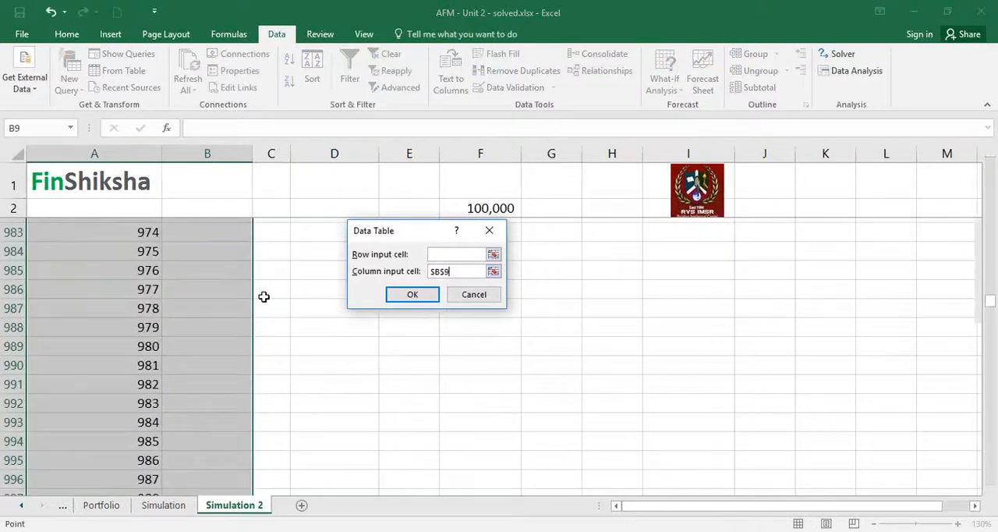
key("Up")
key("Right")
left_click(413, 295)
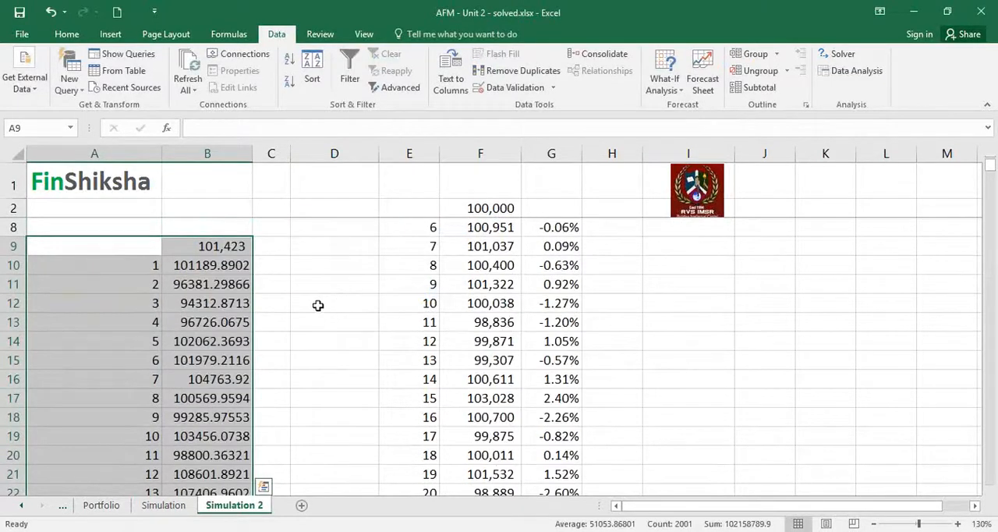
Format the data table results in B10:B1009 in comma style without decimals.
left_click(246, 265)
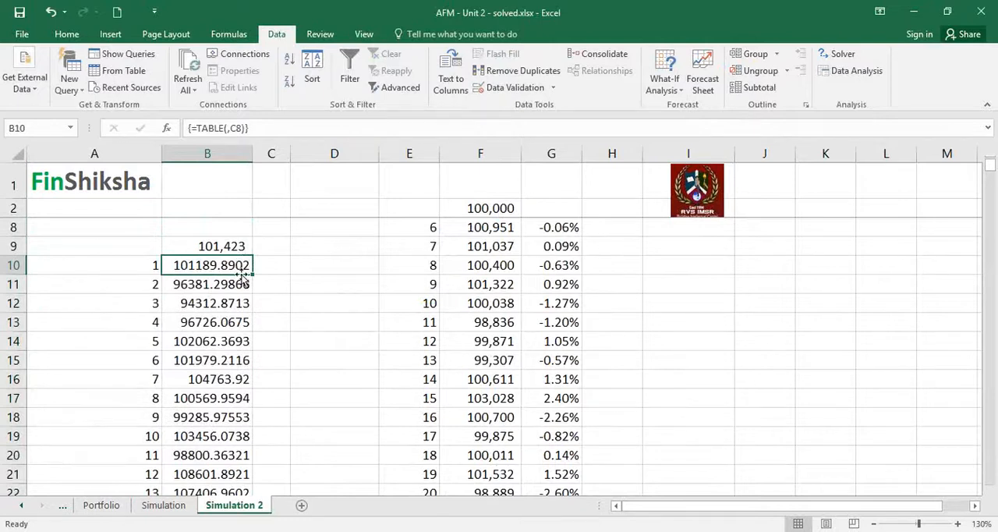
key("ctrl+shift+Down")
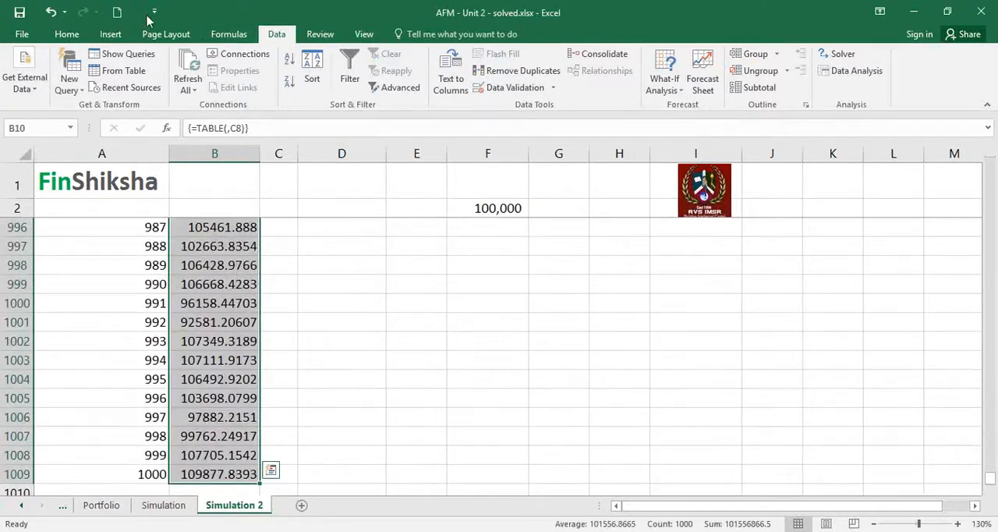
left_click(67, 36)
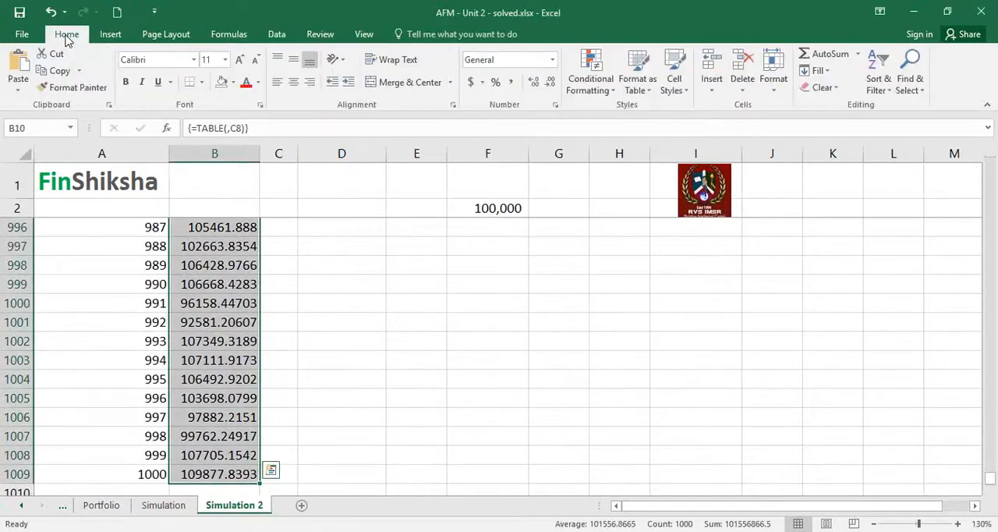
left_click(511, 82)
left_click(550, 82)
left_click(549, 82)
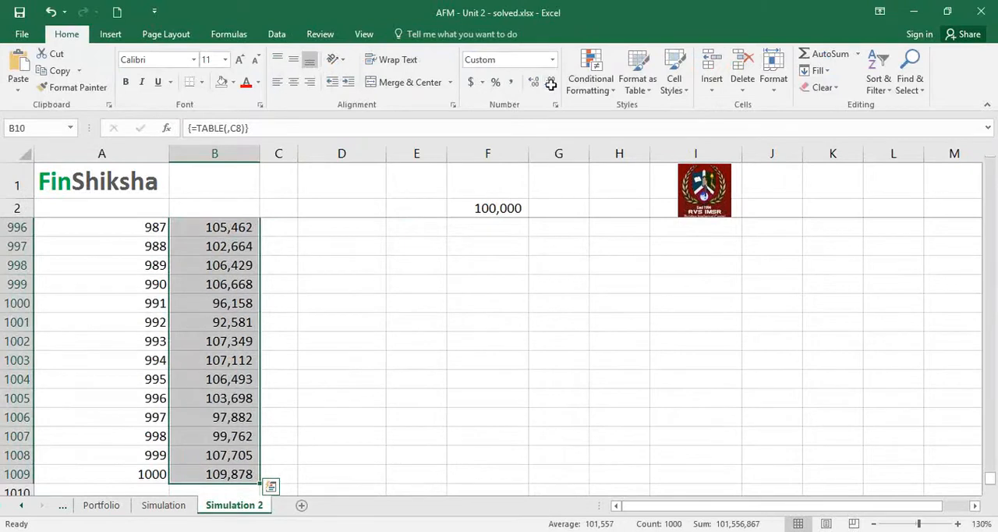
Label cell A6 below Daily SD as "Average".
left_click(228, 360)
key("ctrl+Up")
key("Up")
key("Up")
key("Up")
key("Up")
key("Up")
key("Up")
key("Up")
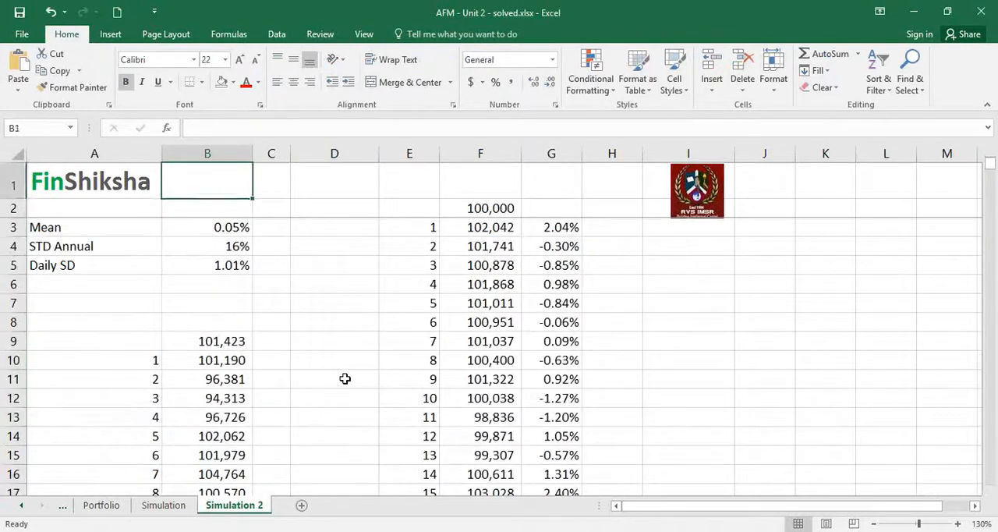
key("Down")
key("Down")
key("Down")
key("Down")
key("Down")
key("Left")
key("Up")
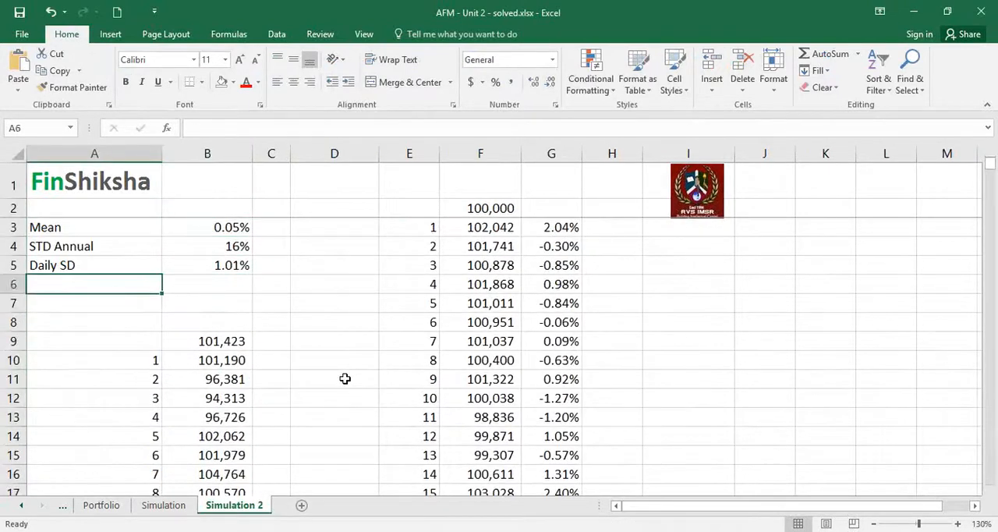
type("Average")
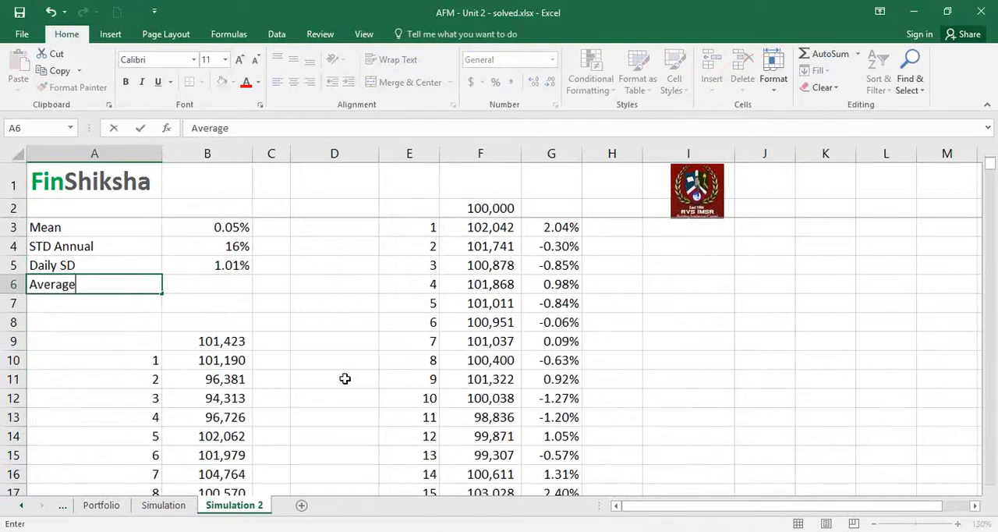
Calculate the mean of the 1000 simulated values in B6 with =AVERAGE(B10:B1009).
key("Tab")
type("=avera")
type("ge(")
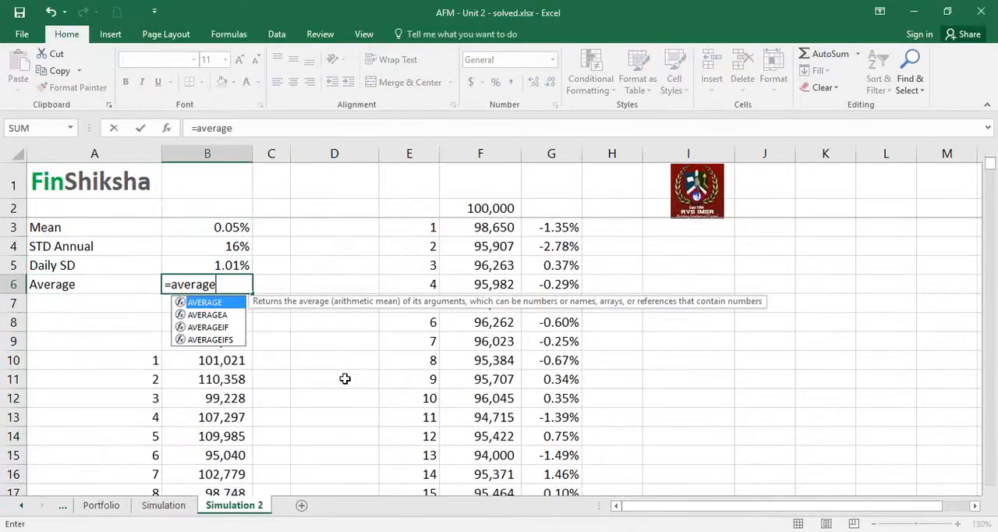
key("Down")
key("Down")
key("Down")
key("Down")
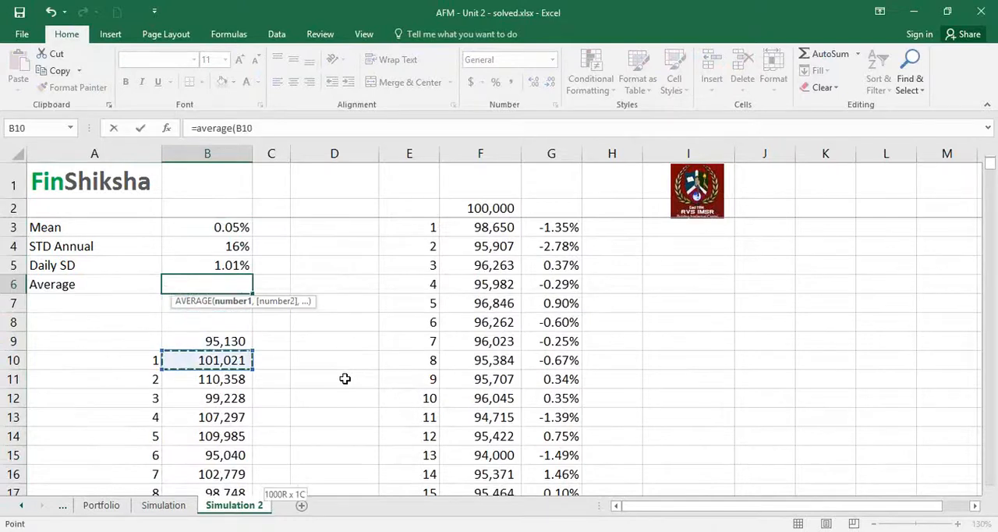
key("ctrl+shift+Down")
type(")")
key("Return")
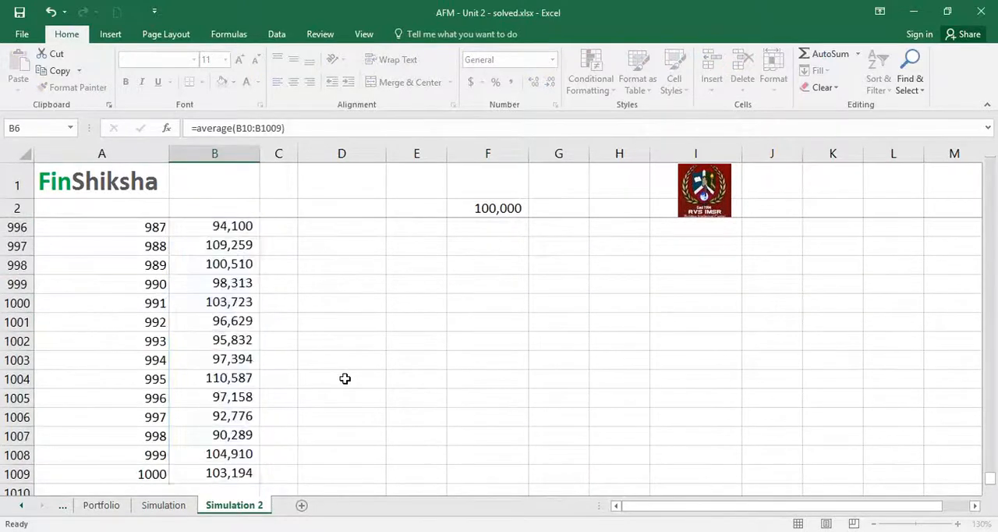
Check the average in B6 and recalculate the sheet twice to see how it varies between simulation runs.
key("Up")
key("Up")
key("Down")
key("Right")
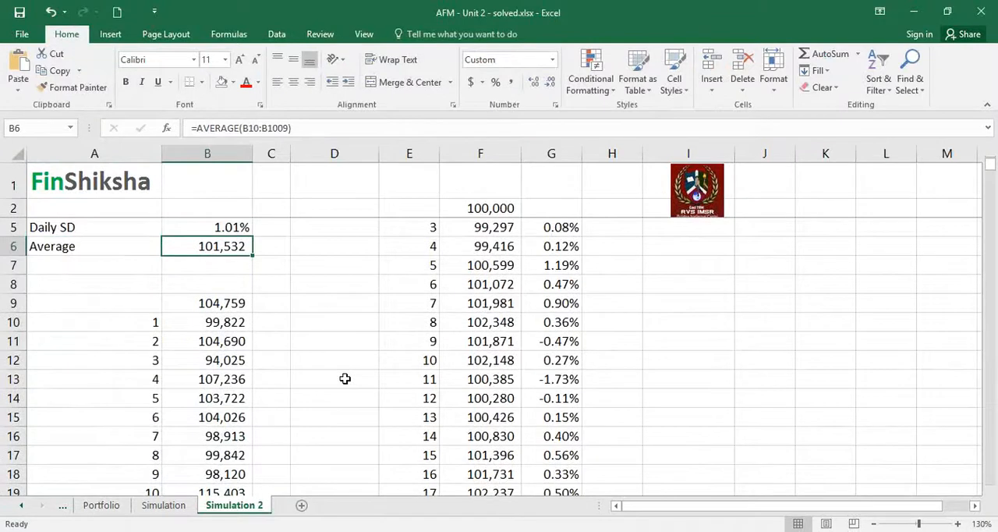
key("Up")
key("Up")
key("Up")
key("Down")
key("Down")
key("Down")
key("Down")
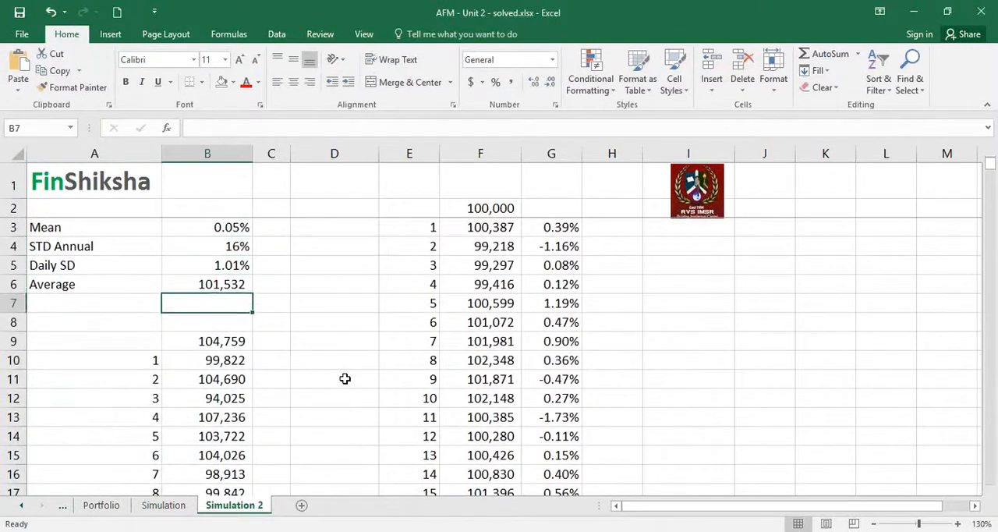
key("Up")
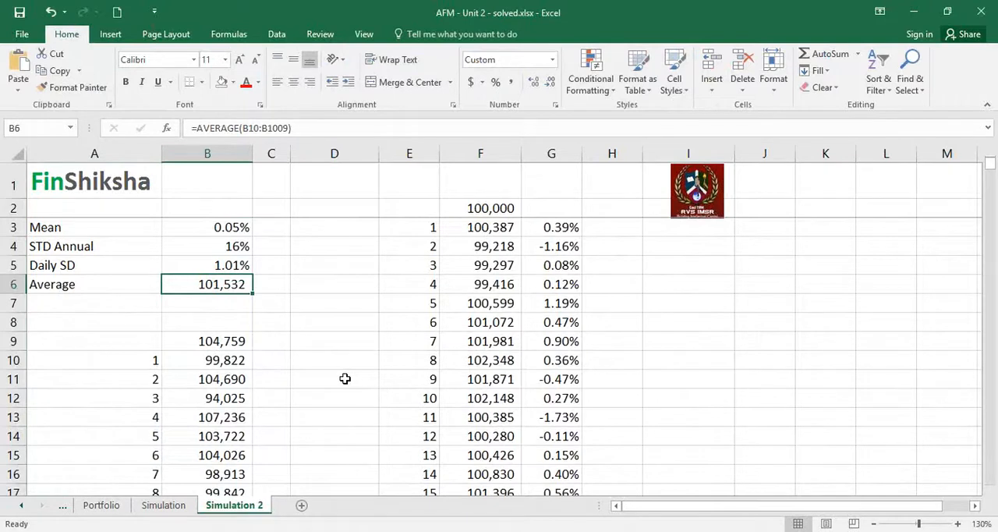
key("F9")
key("F9")
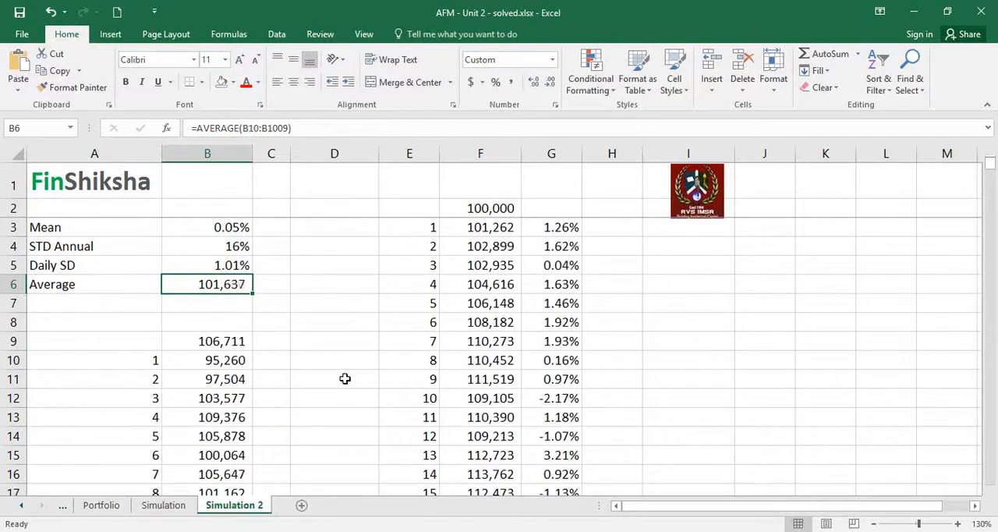
Recalculate the sheet ten times to compare how the average in B6 varies between simulation runs.
key("F9")
key("F9")
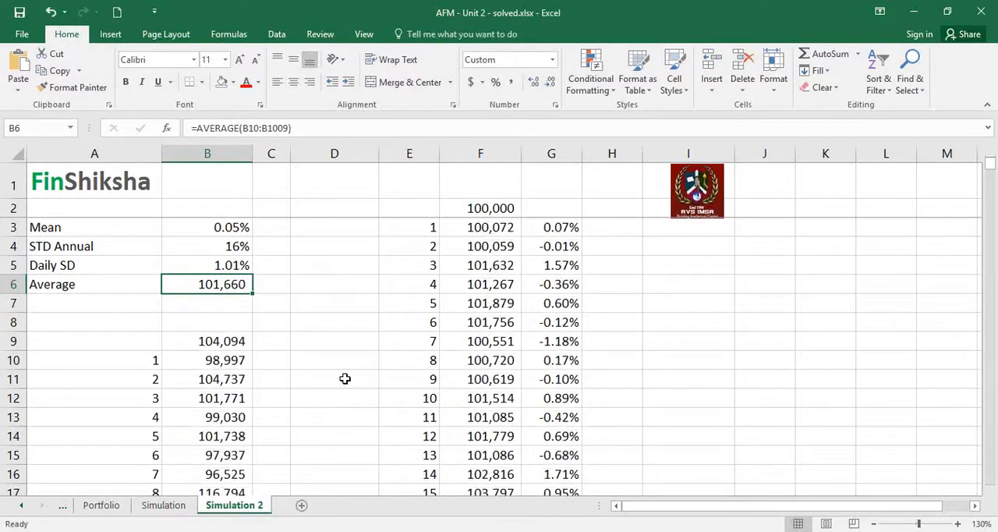
key("F9")
key("F9")
key("F9")
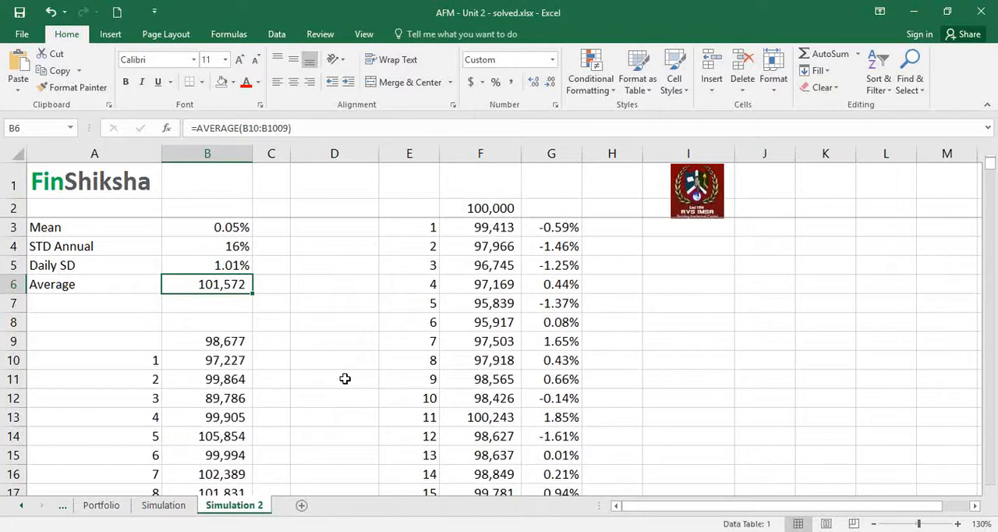
key("F9")
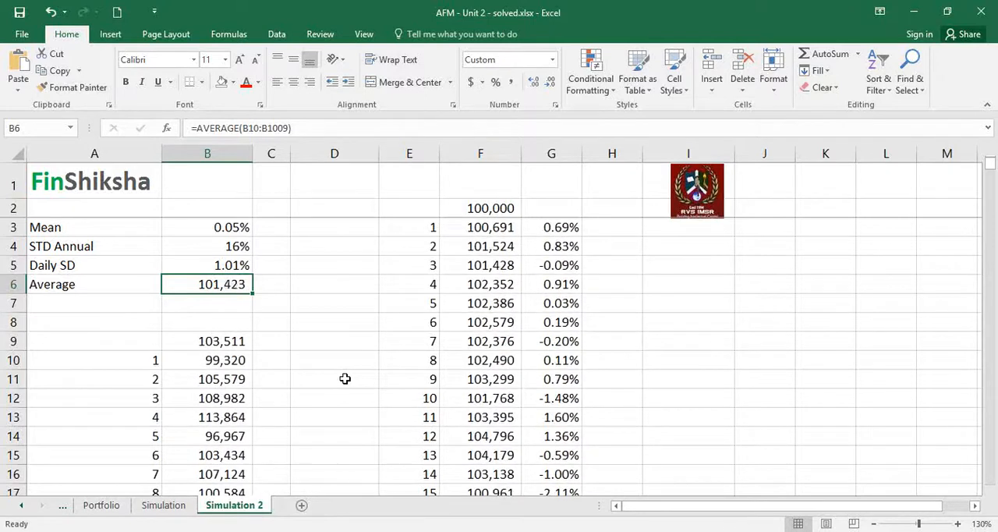
key("F9")
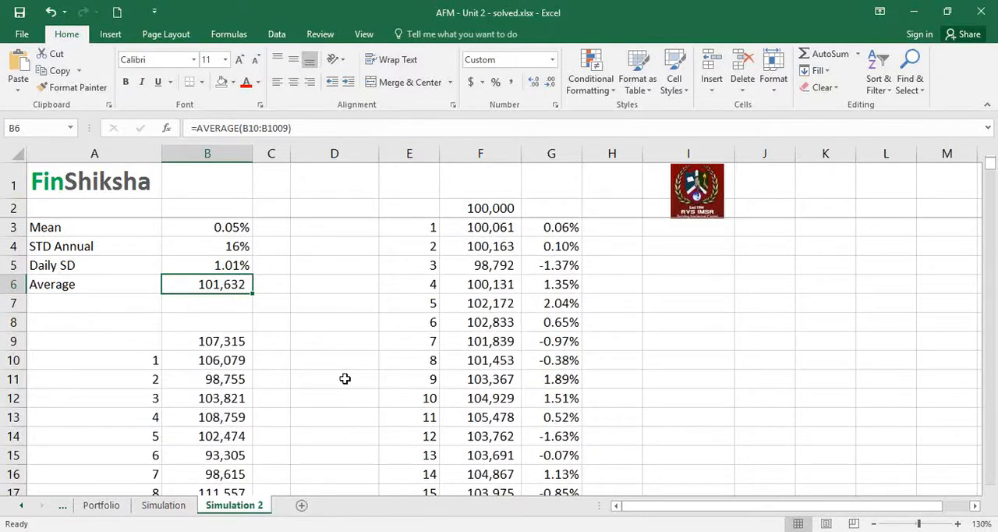
key("F9")
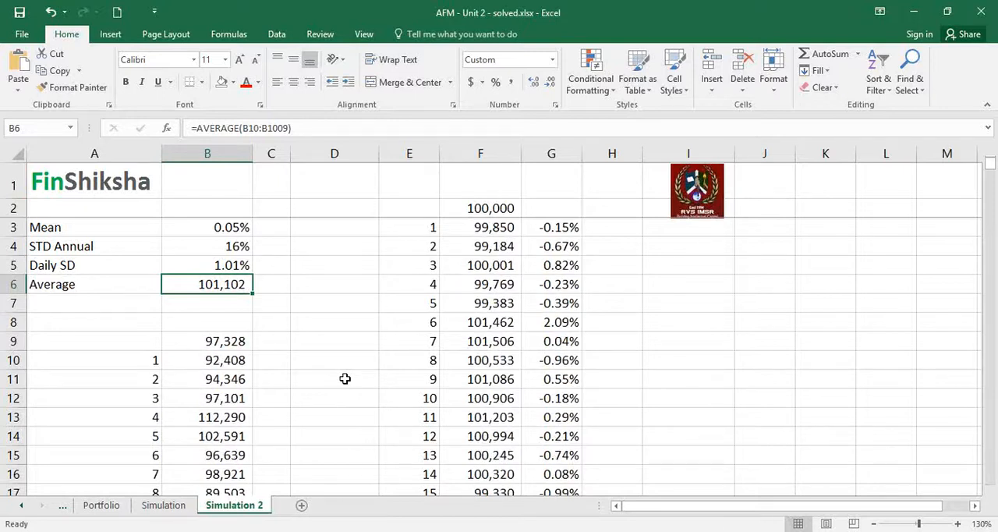
key("F9")
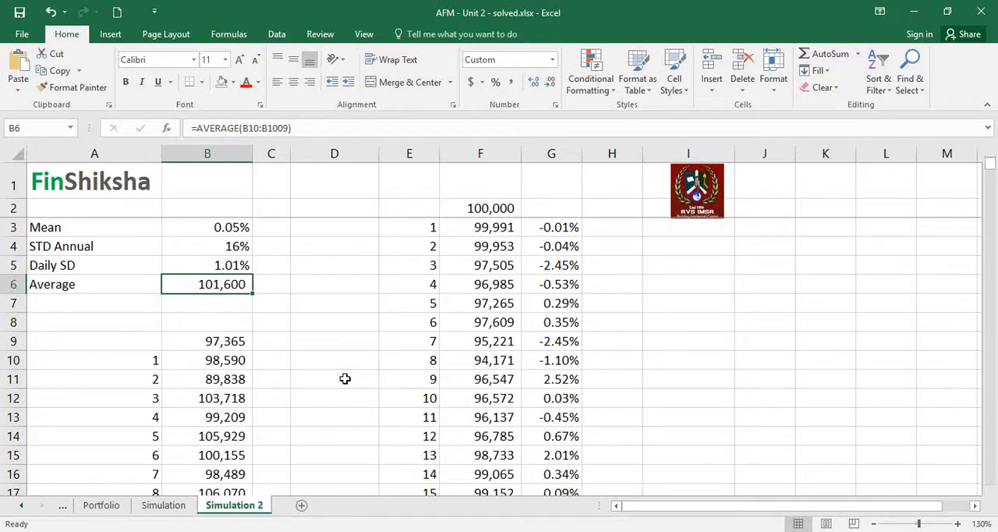
key("F9")
Select the Mean value in B3.
key("Up")
key("Up")
key("Up")
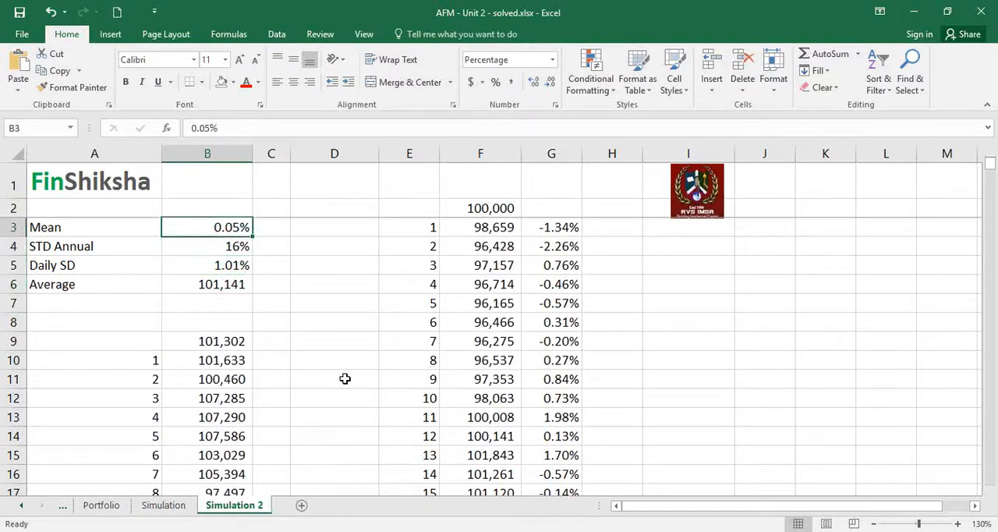